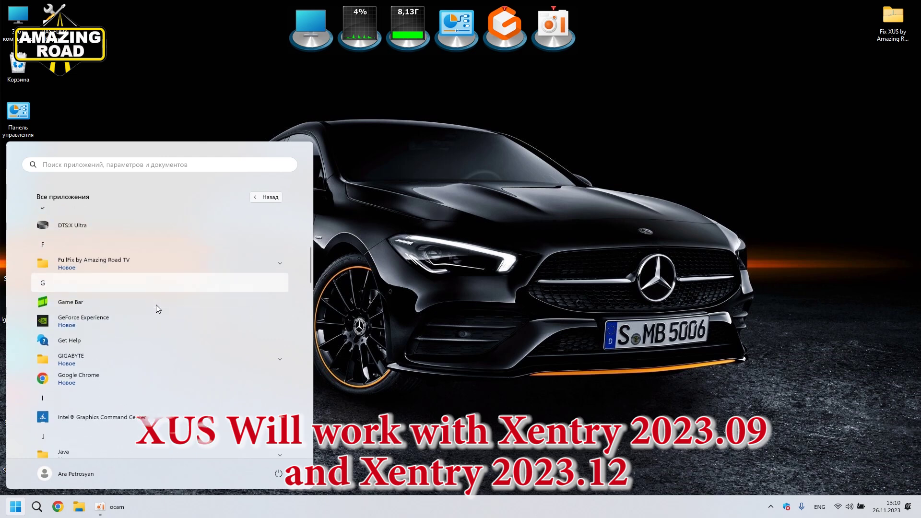
Step: Find the Mercedes-Benz folder in All apps and start XENTRY Update Service Control Center
click(159, 325)
scroll(171, 325, down, 4)
scroll(172, 325, down, 3)
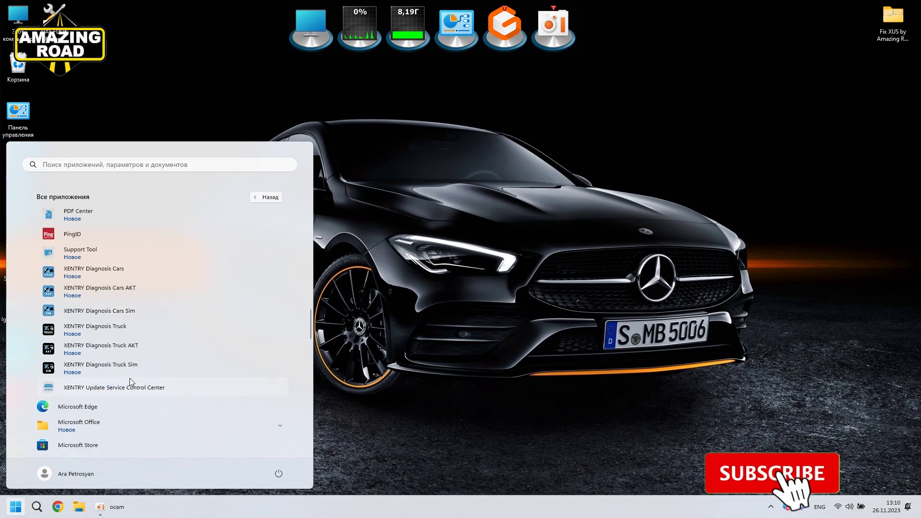
scroll(114, 392, up, 1)
click(425, 321)
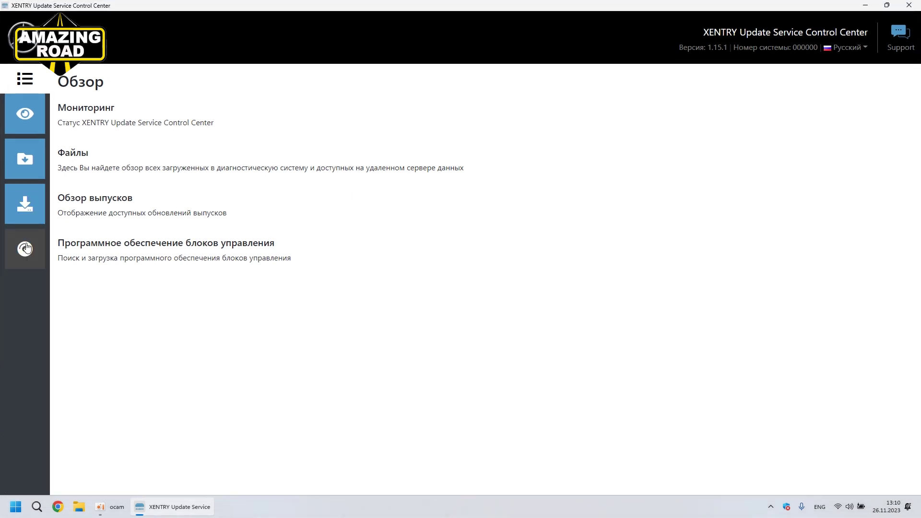
Step: Check the Файлы, Обзор выпусков and control-unit software pages, which are all empty
click(24, 205)
click(31, 165)
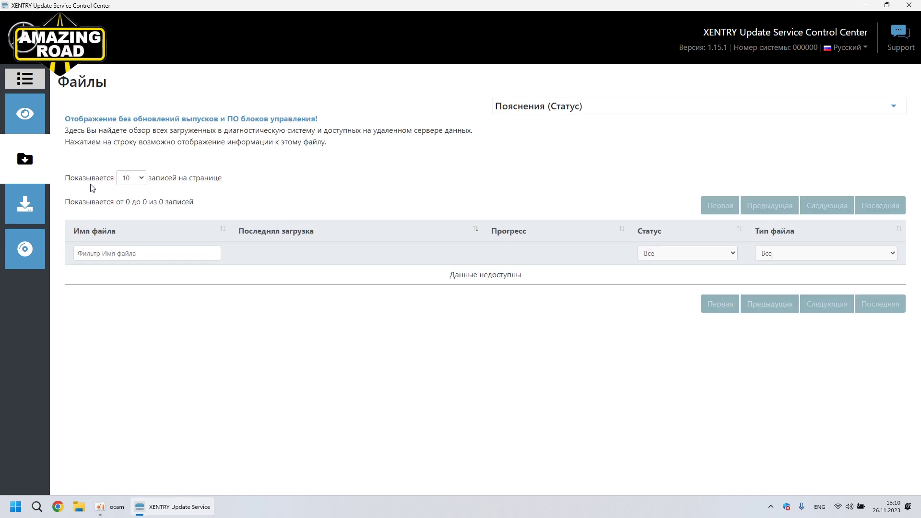
click(26, 204)
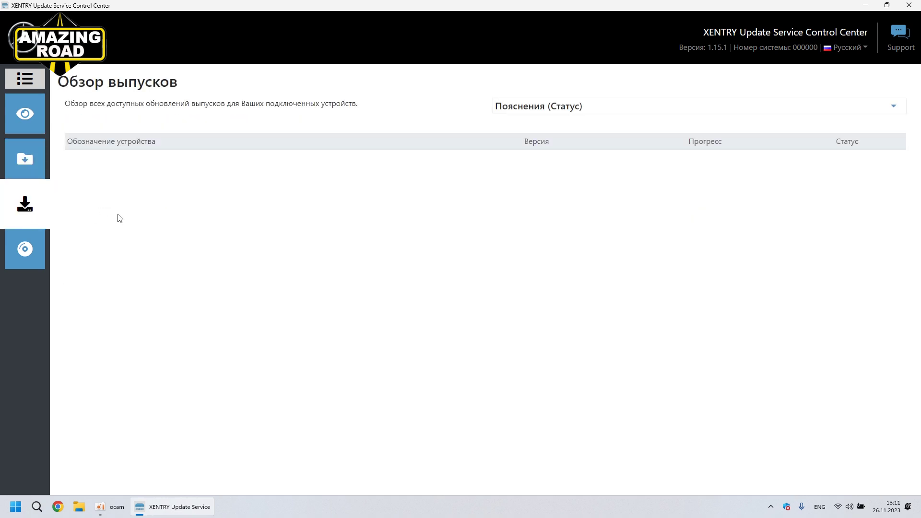
click(45, 248)
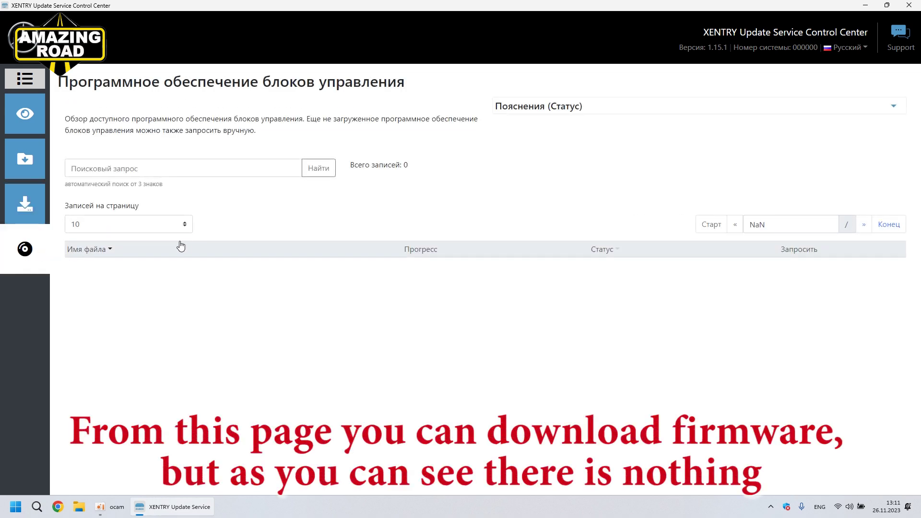
Step: Try the firmware search field on the empty list, then close the Control Center
click(220, 170)
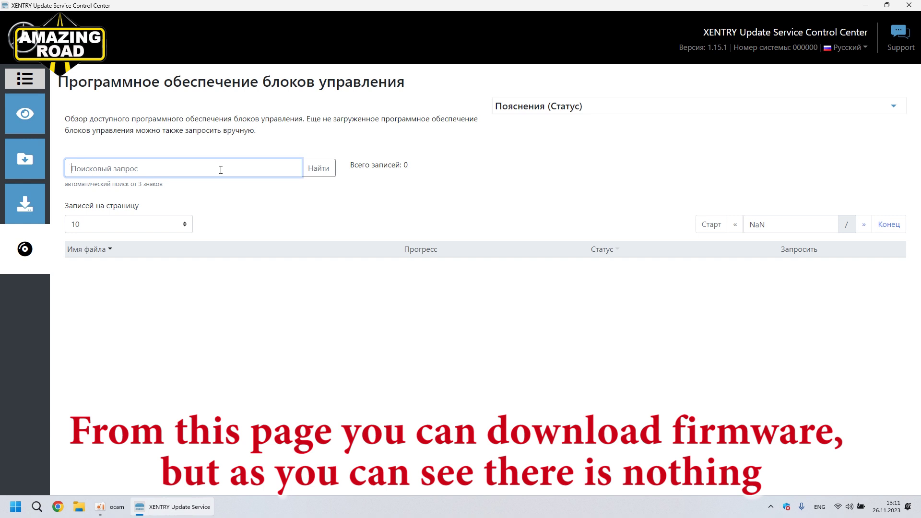
click(464, 177)
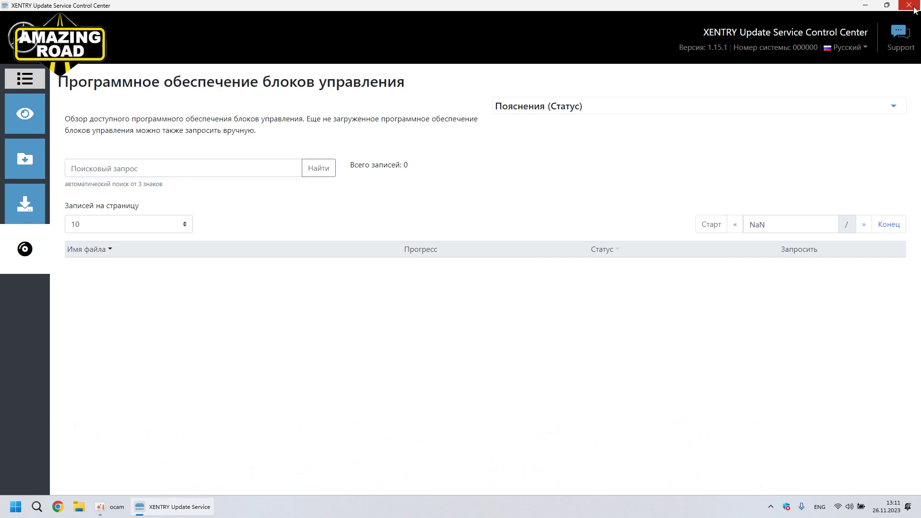
click(909, 5)
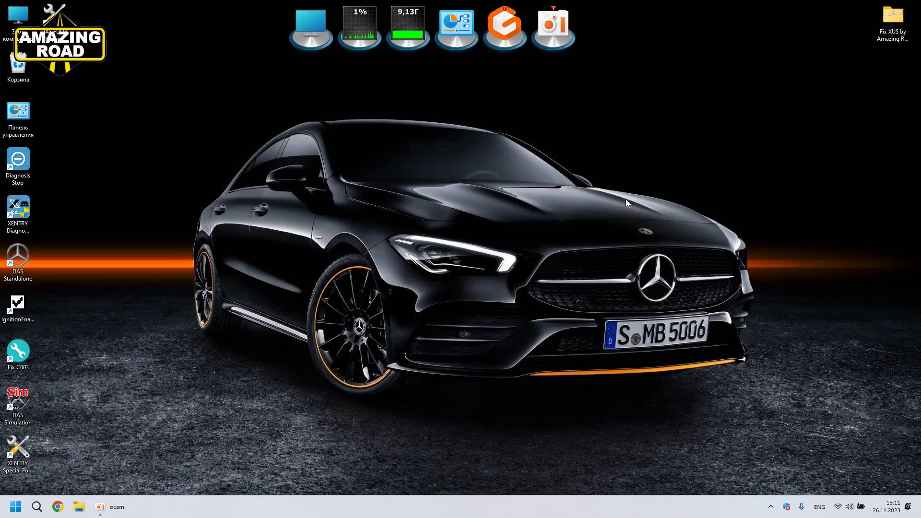
Step: Start XENTRY Diagnosis with the OpenPort 2.0 PassThru device and log in offline
double_click(16, 211)
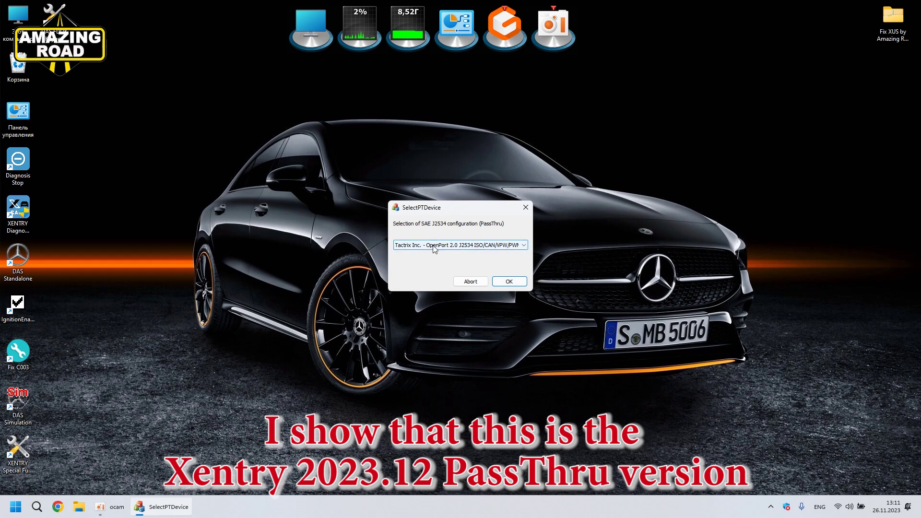
click(516, 281)
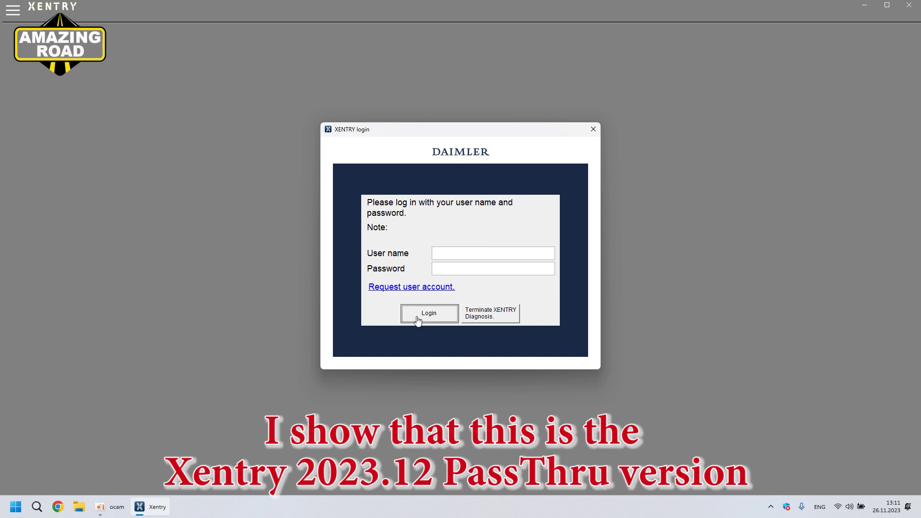
click(420, 318)
click(459, 300)
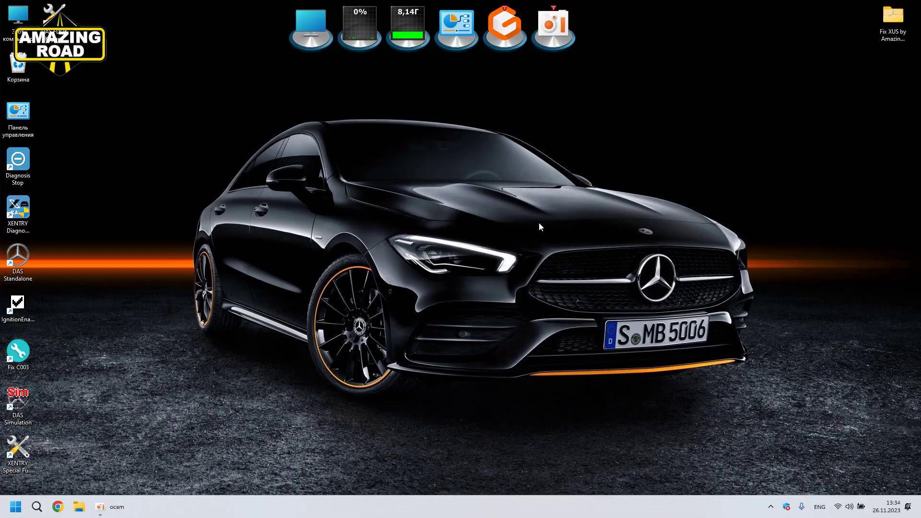
Step: Run the Fix XUS installer and set the setup language to English
double_click(895, 21)
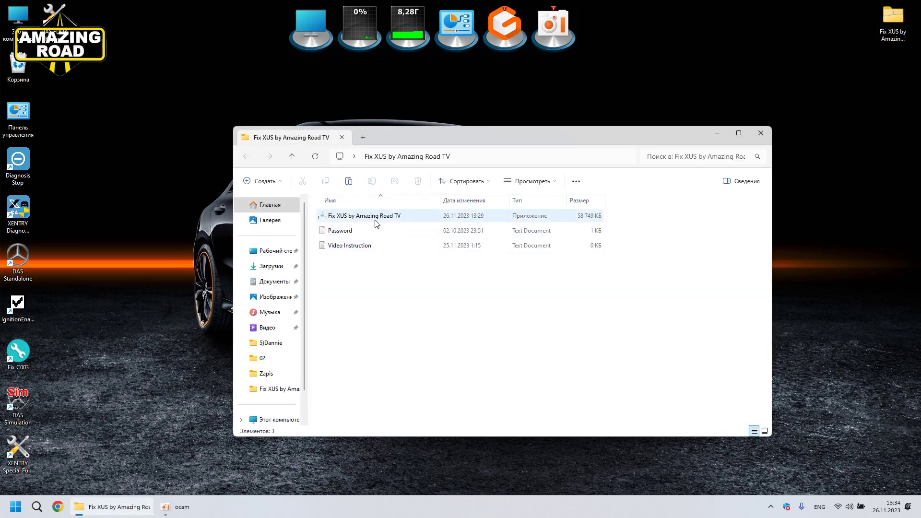
double_click(375, 218)
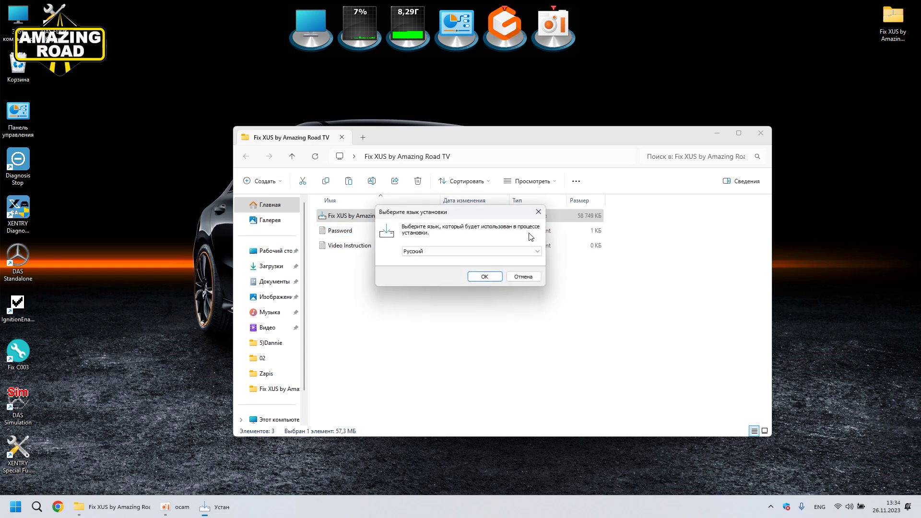
click(497, 251)
click(431, 269)
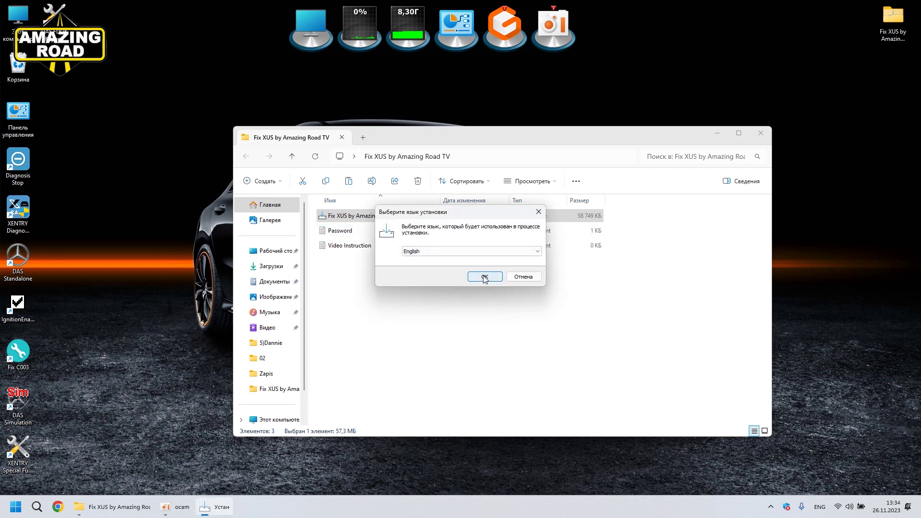
click(485, 277)
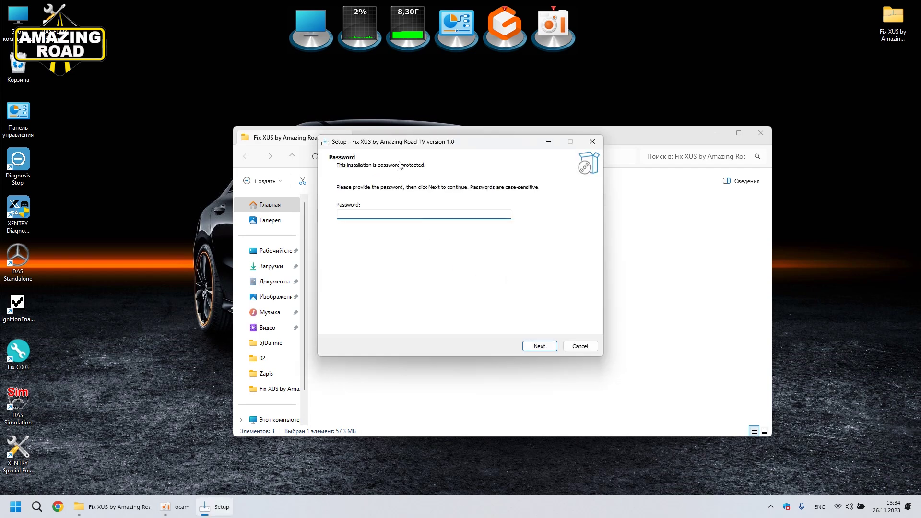
Step: Paste the password from Password.txt and install Fix XUS
drag(458, 168, 584, 234)
click(363, 232)
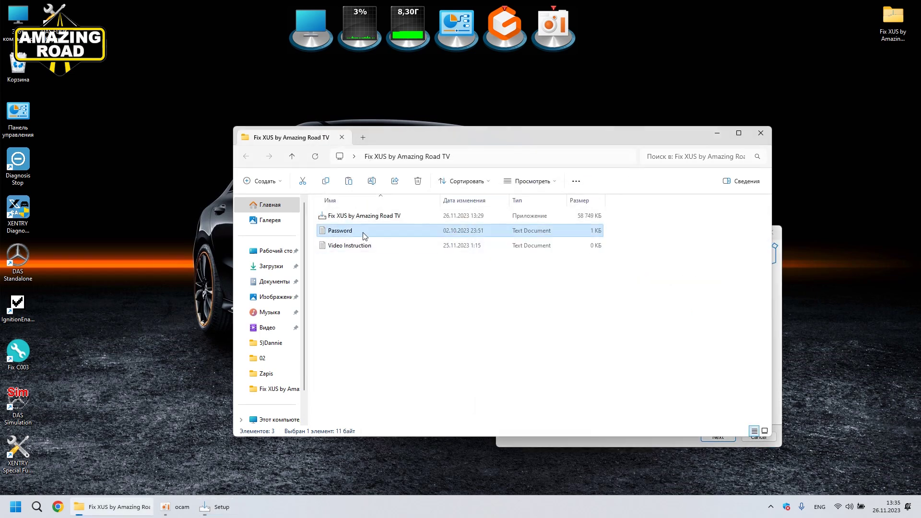
click(760, 132)
drag(580, 246, 411, 188)
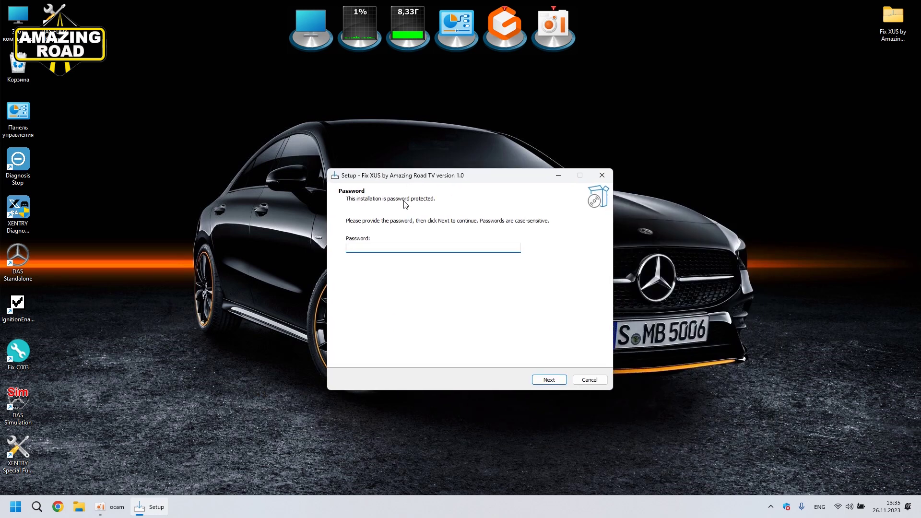
key(ctrl+v)
click(550, 380)
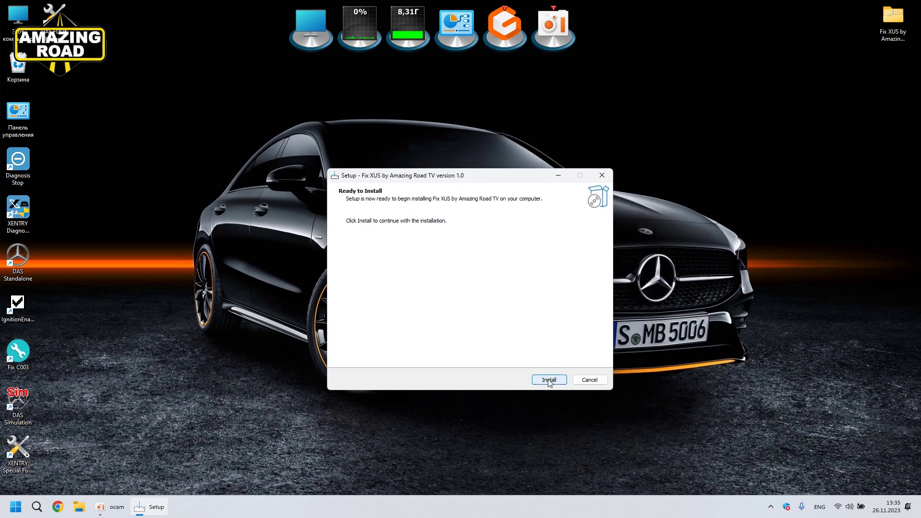
click(548, 380)
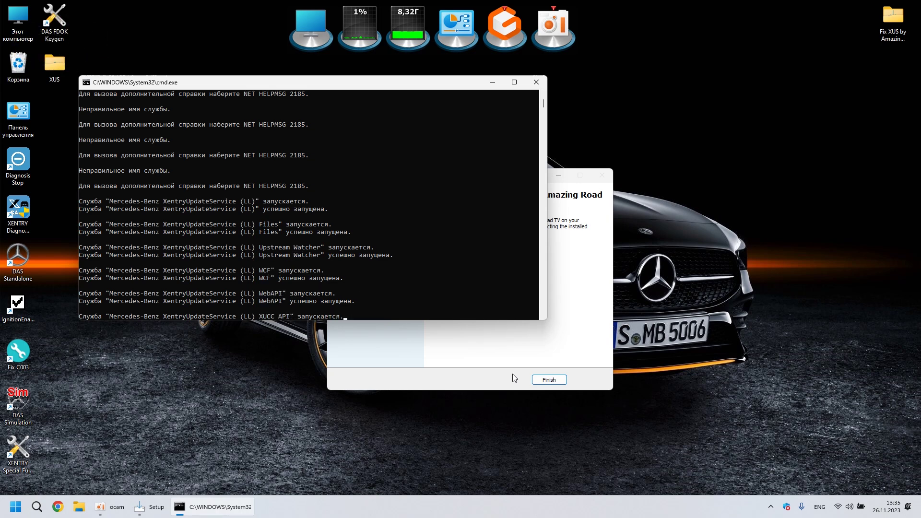
Step: Finish setup and start the Control Center from the XUS desktop folder
click(552, 380)
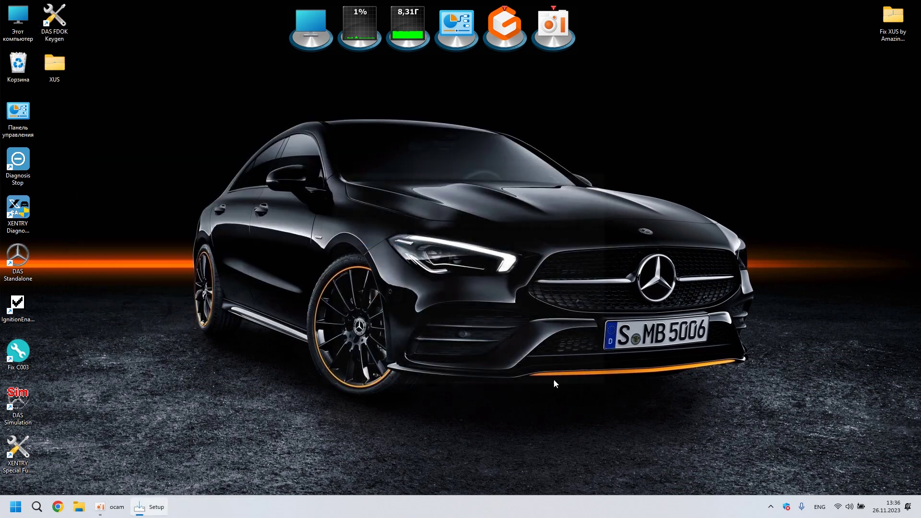
double_click(59, 69)
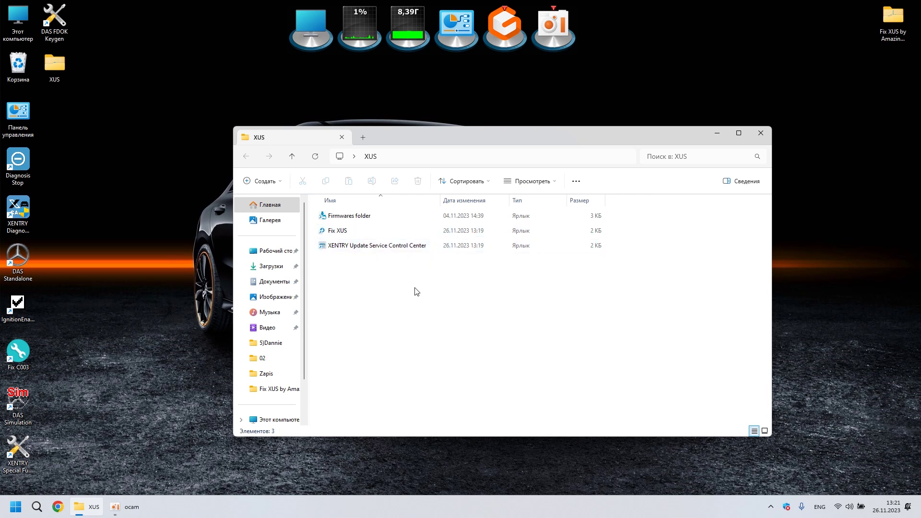
double_click(382, 246)
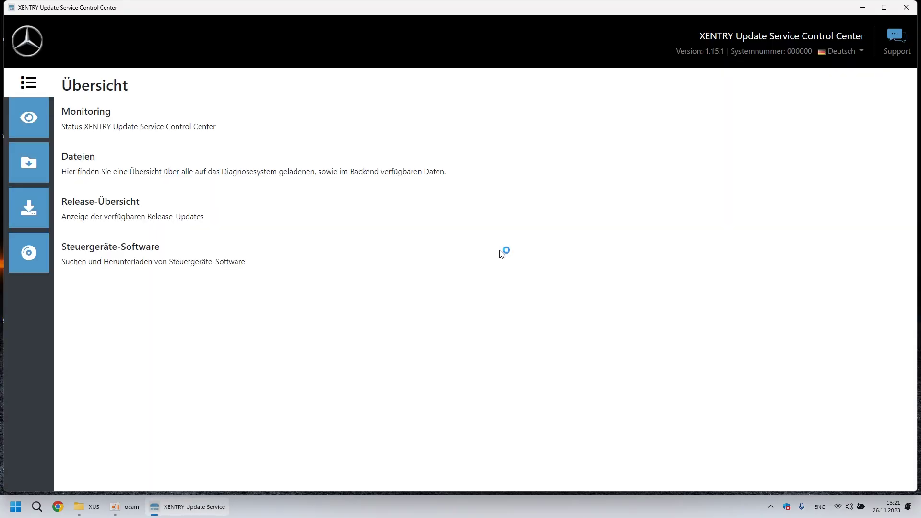
click(314, 220)
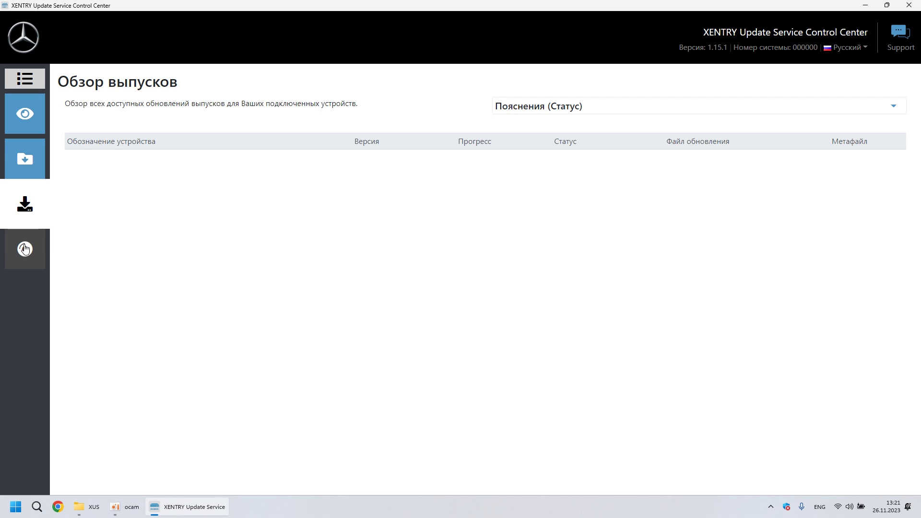
click(25, 249)
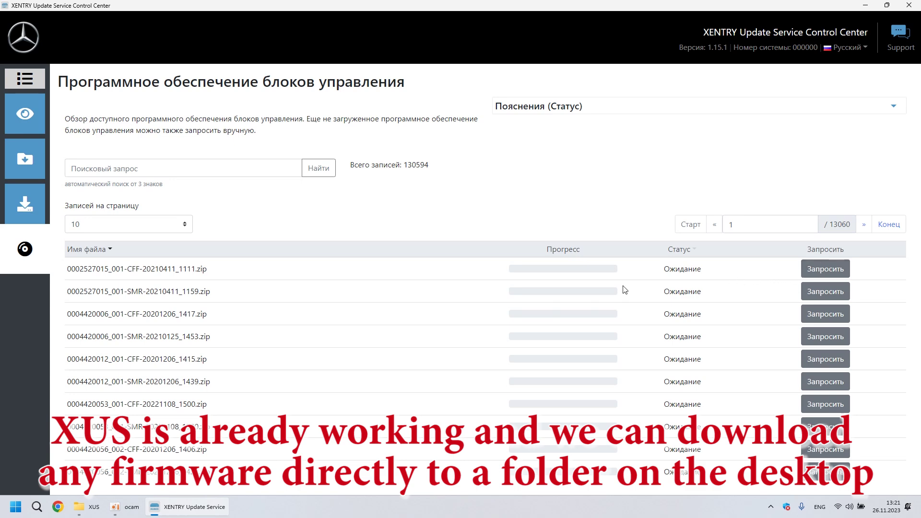
click(153, 168)
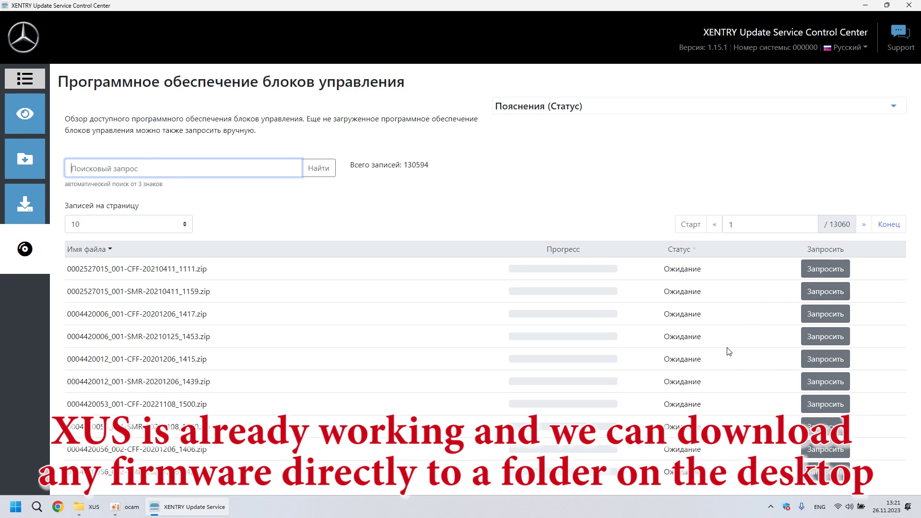
click(832, 274)
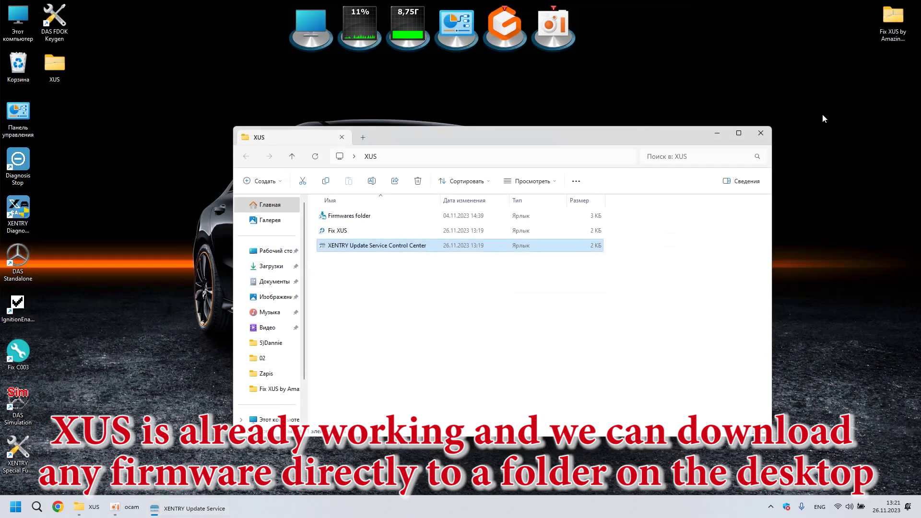
Step: Open the downloaded firmware zip and make WinRAR the default app for zip files
double_click(363, 216)
click(368, 219)
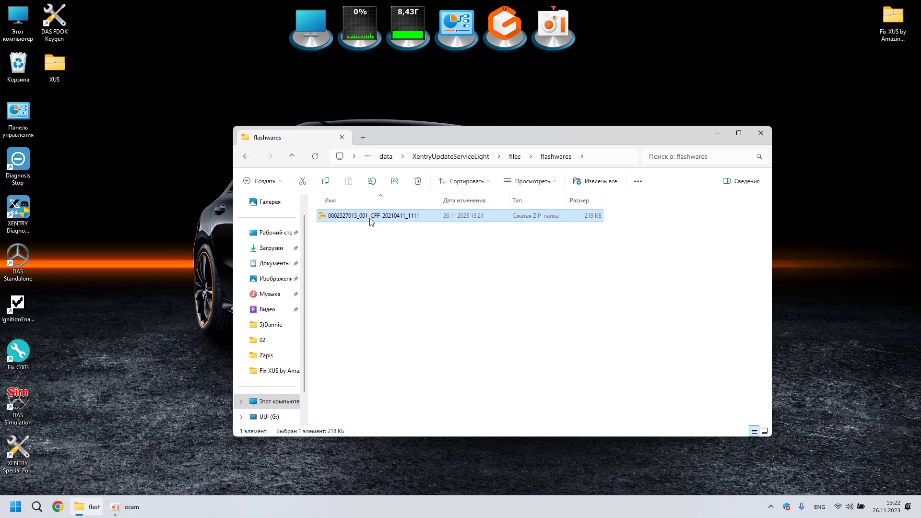
double_click(369, 219)
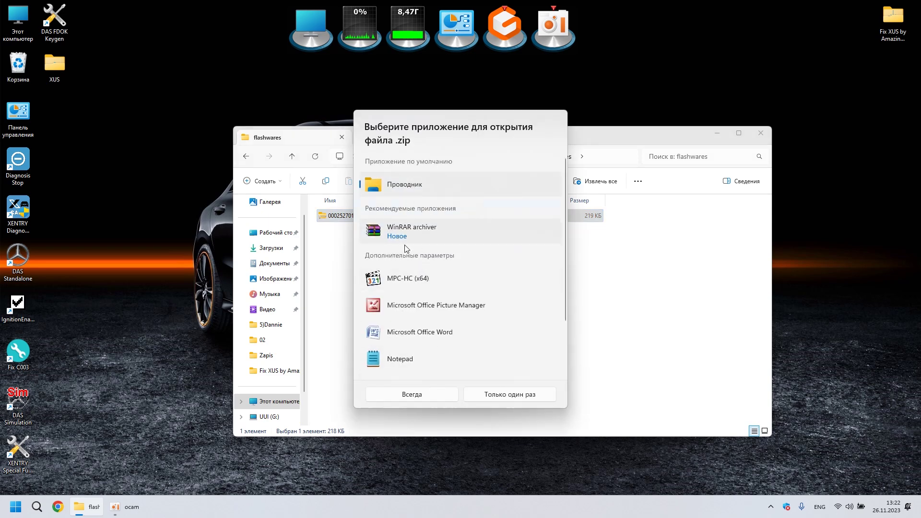
click(409, 237)
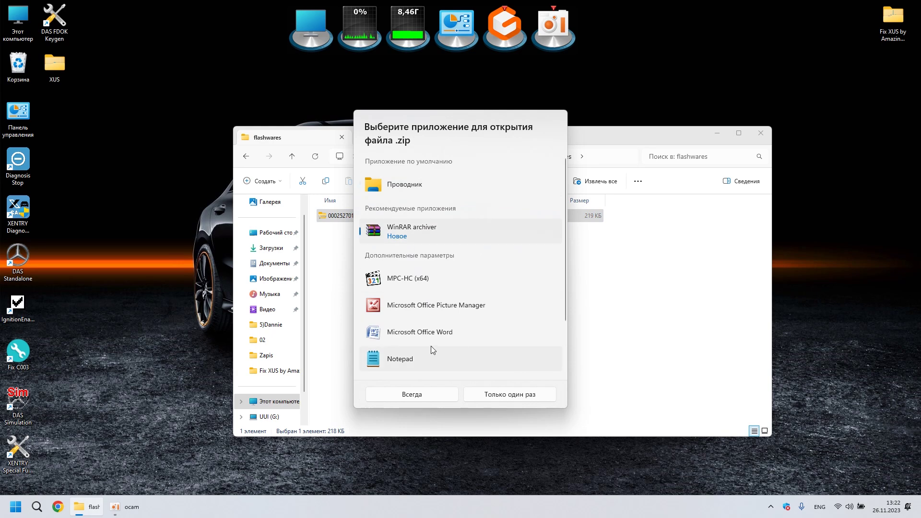
click(437, 399)
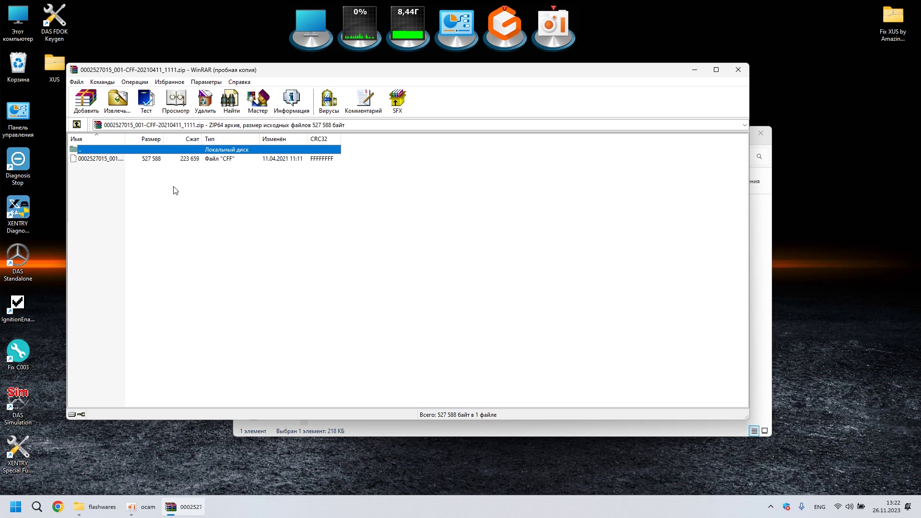
drag(126, 139, 181, 139)
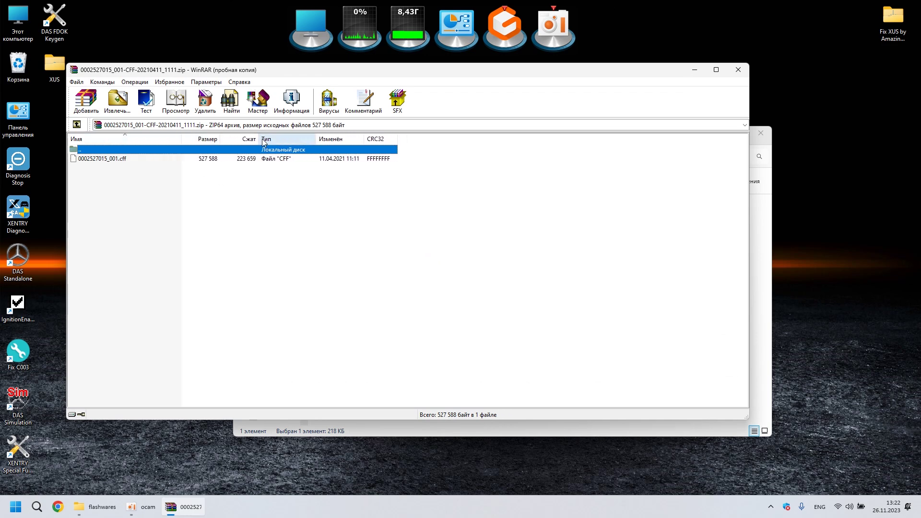
click(737, 71)
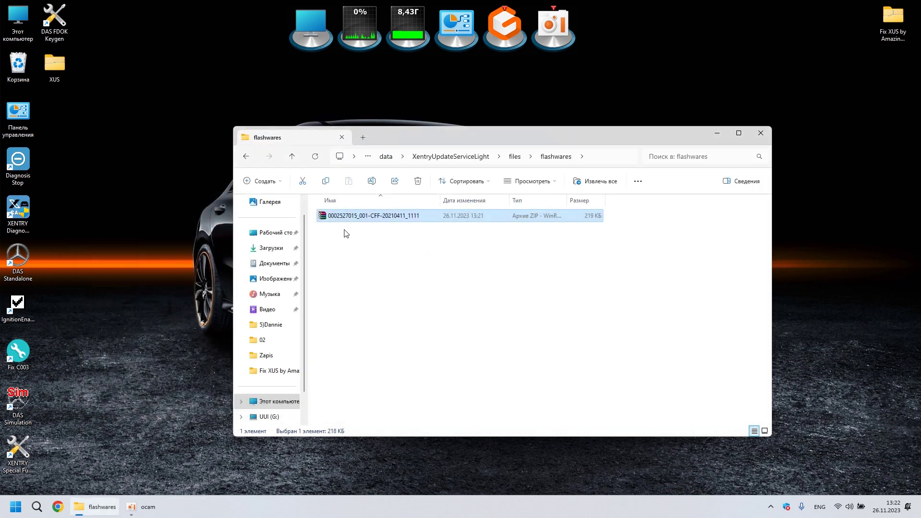
key(alt+Left)
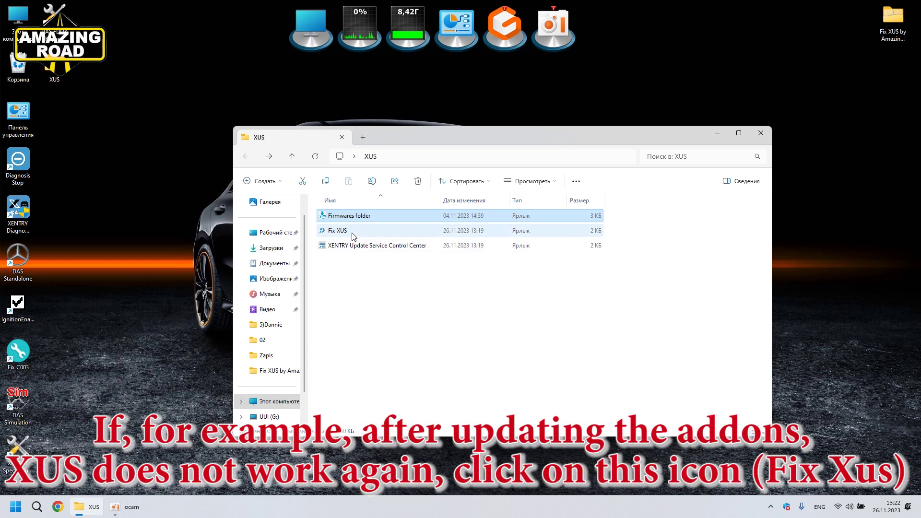
click(353, 232)
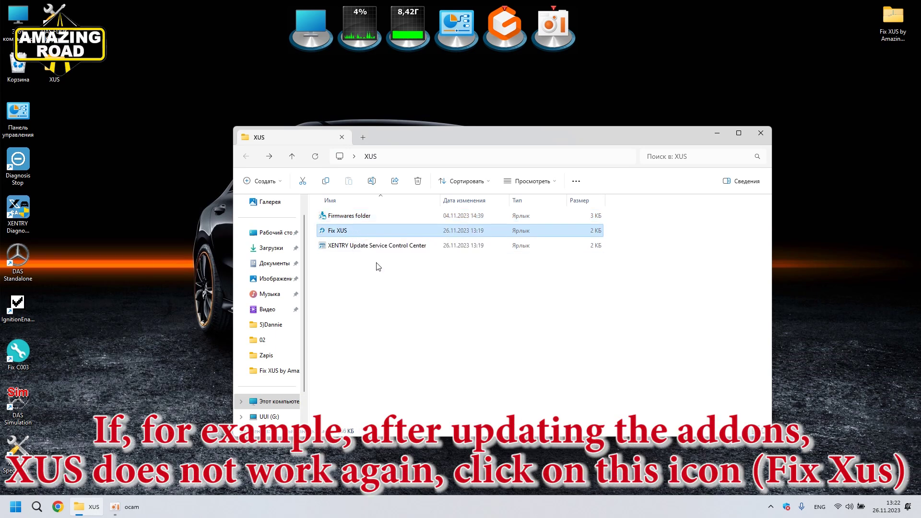
click(365, 235)
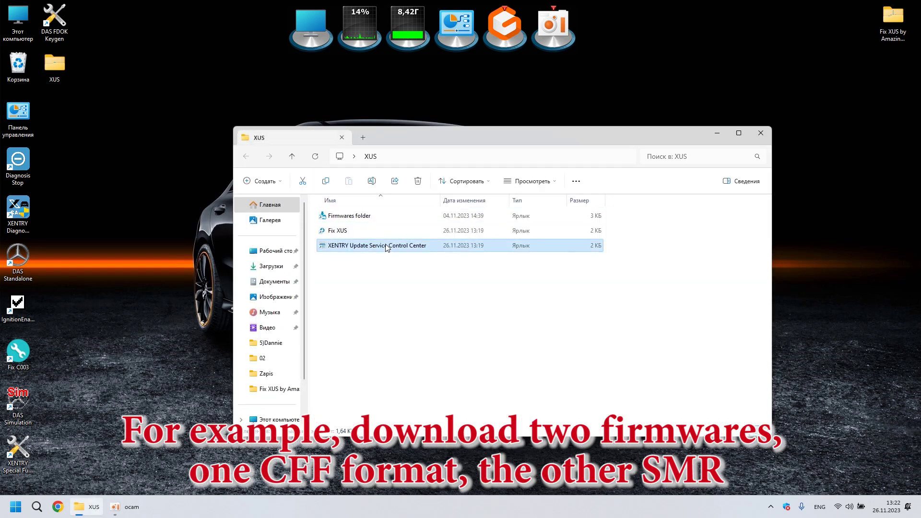
double_click(446, 247)
click(25, 249)
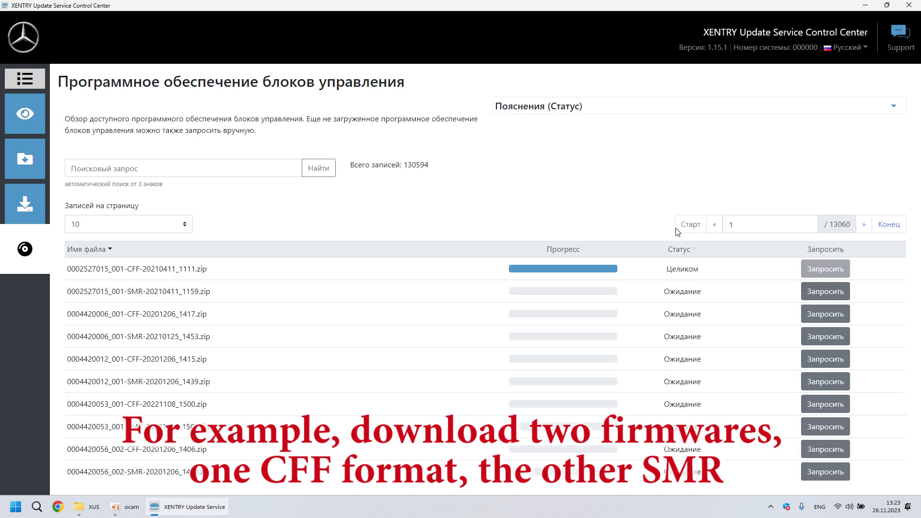
click(824, 315)
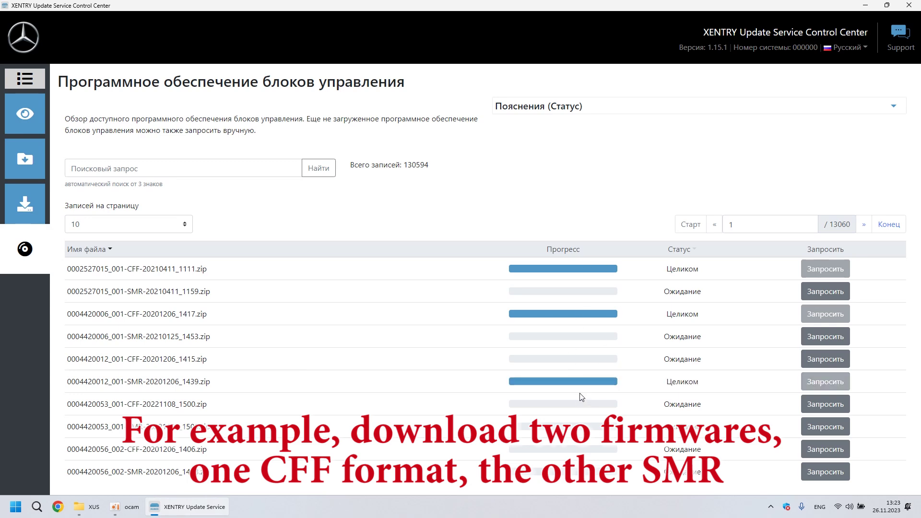
click(909, 5)
double_click(359, 217)
click(376, 249)
right_click(369, 253)
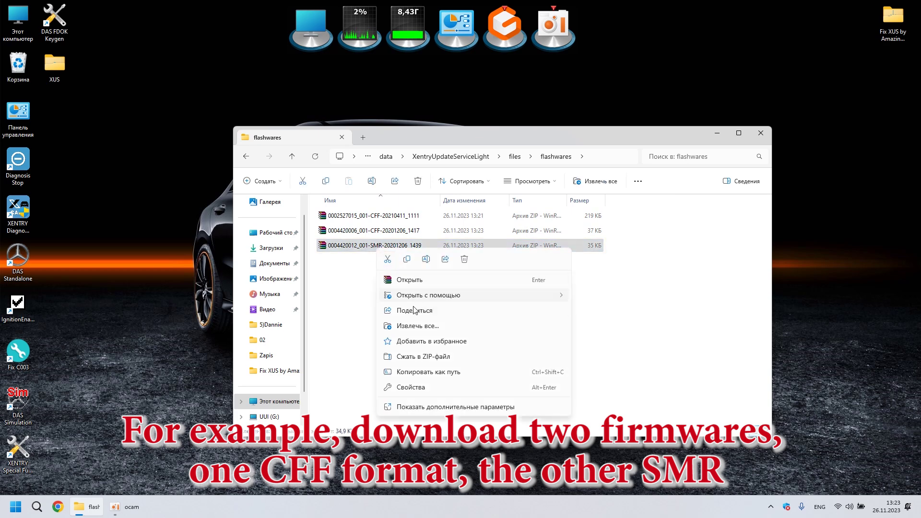
click(458, 407)
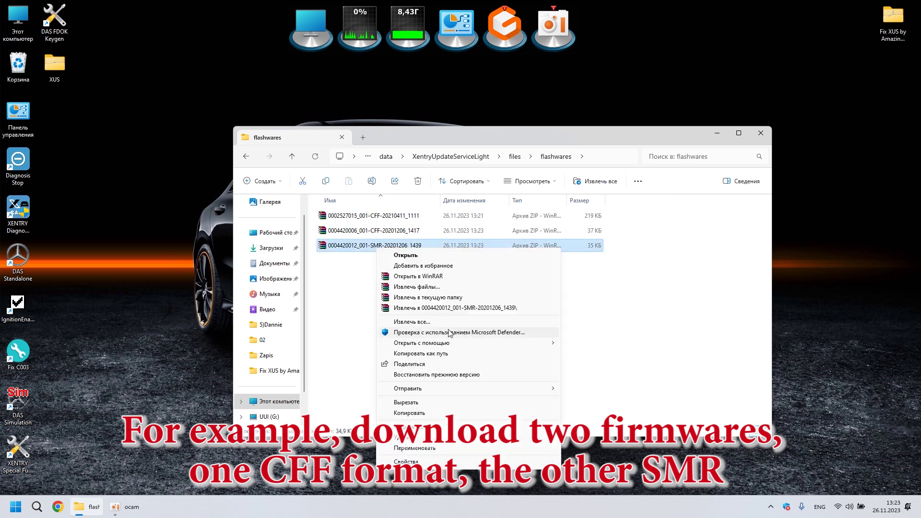
click(422, 287)
key(Return)
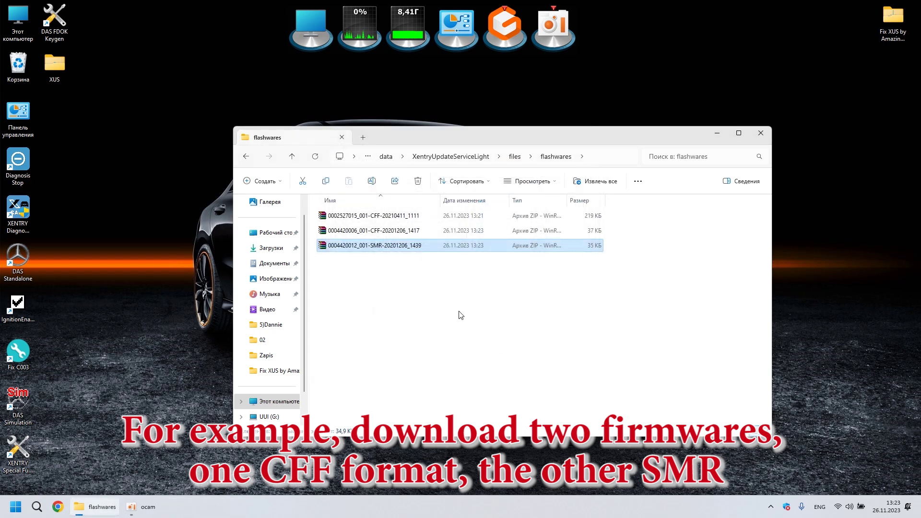
double_click(434, 262)
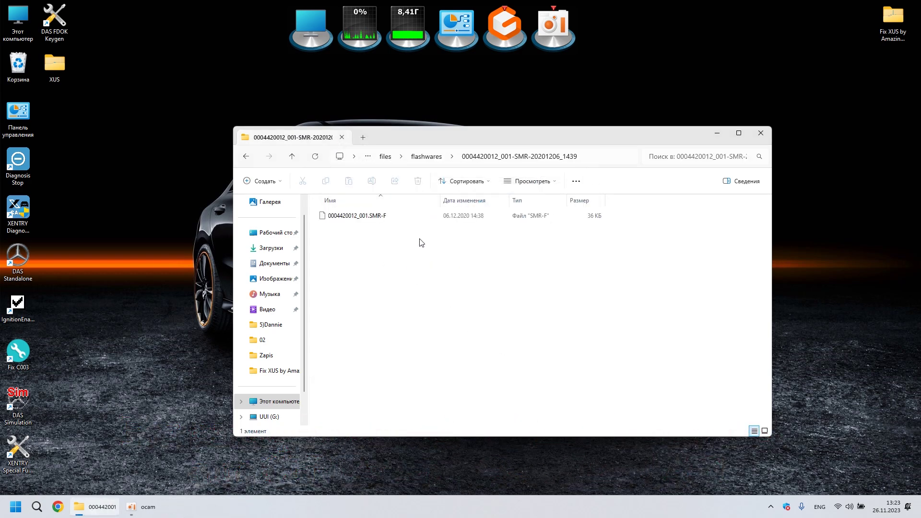
Step: Delete the extracted SMR folder and close the flashwares window
key(alt+Left)
click(366, 231)
key(Up)
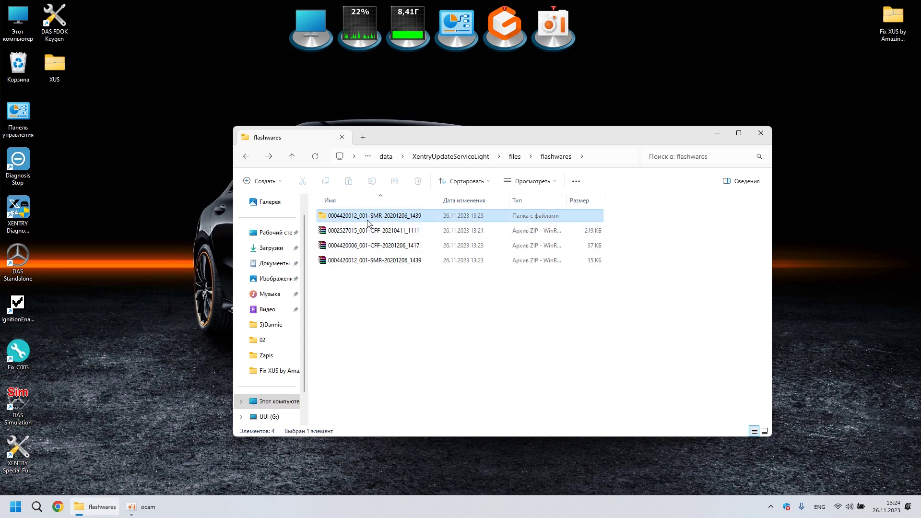
key(Delete)
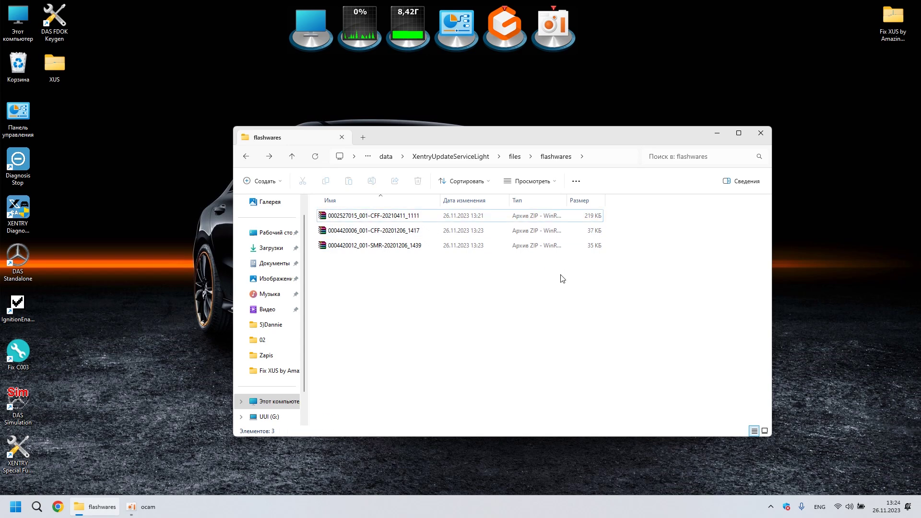
click(762, 138)
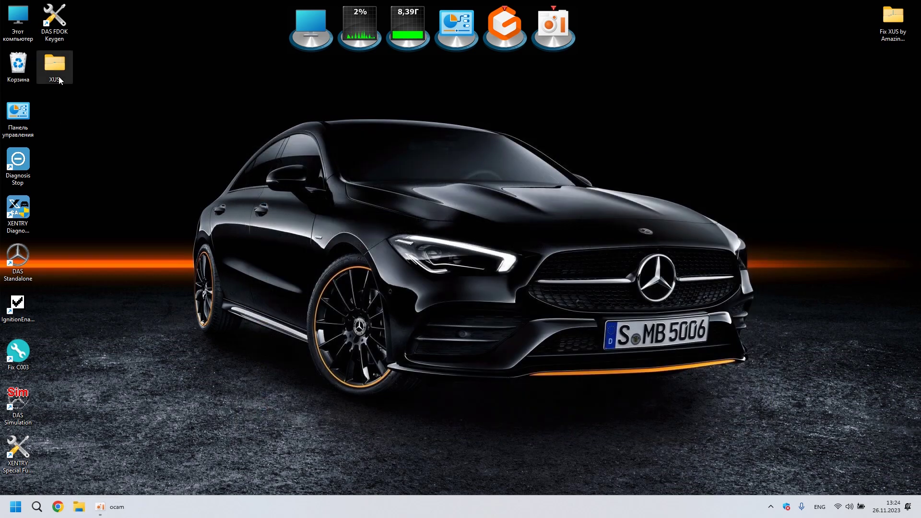
double_click(61, 71)
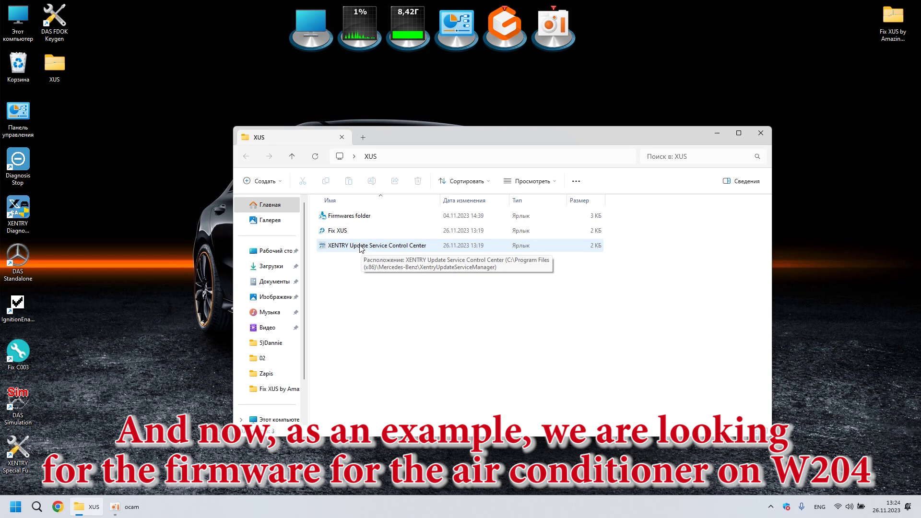
double_click(361, 246)
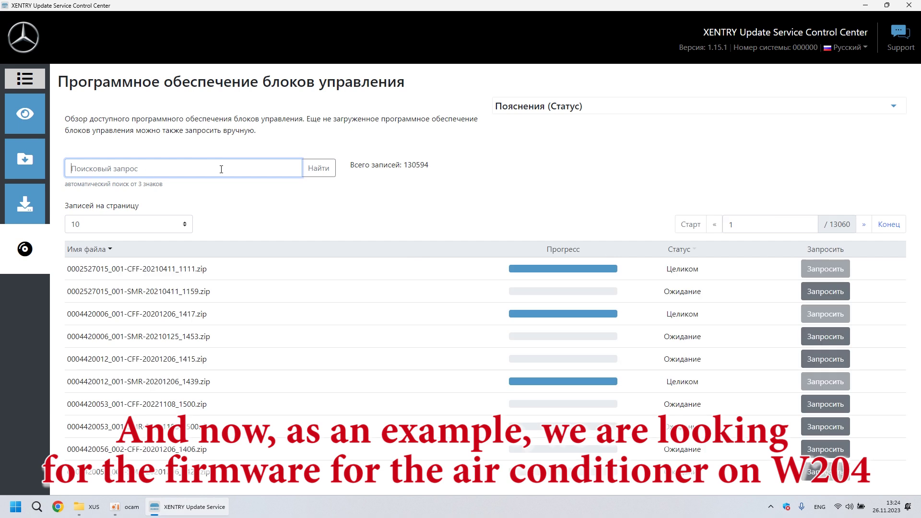
text(20444)
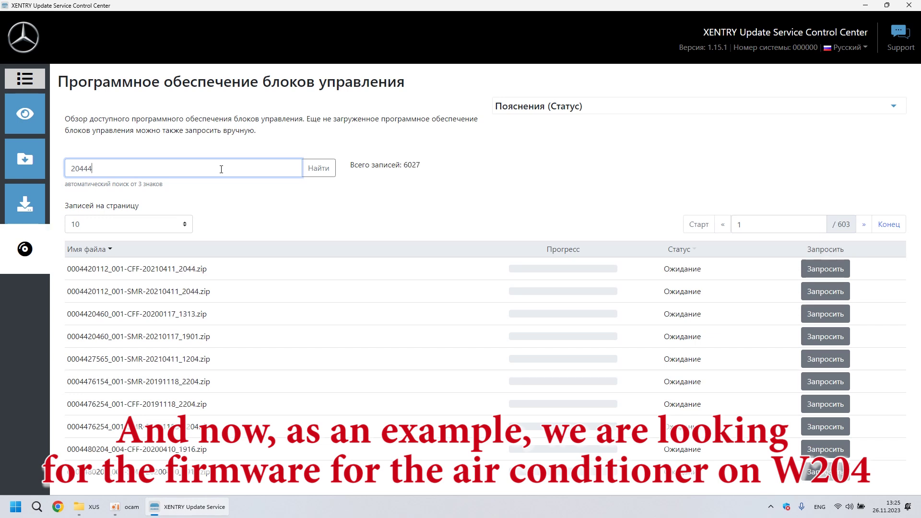
text(25)
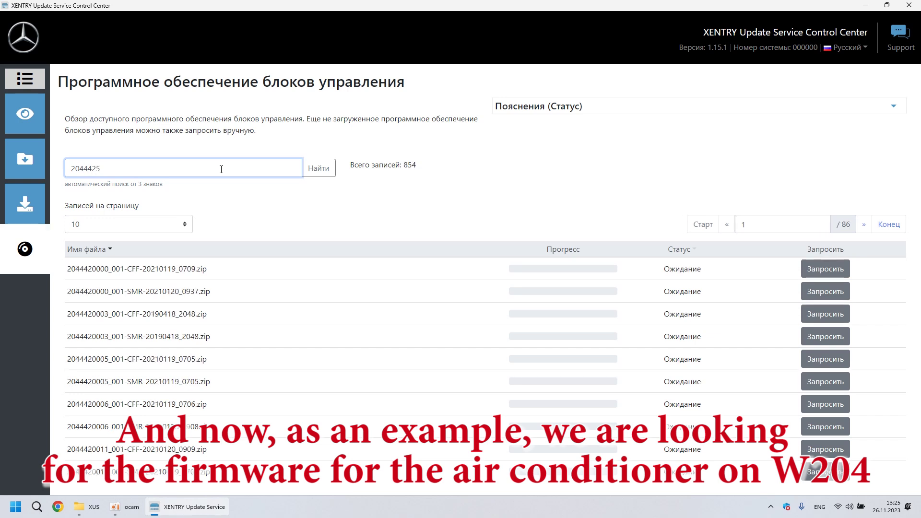
text(505)
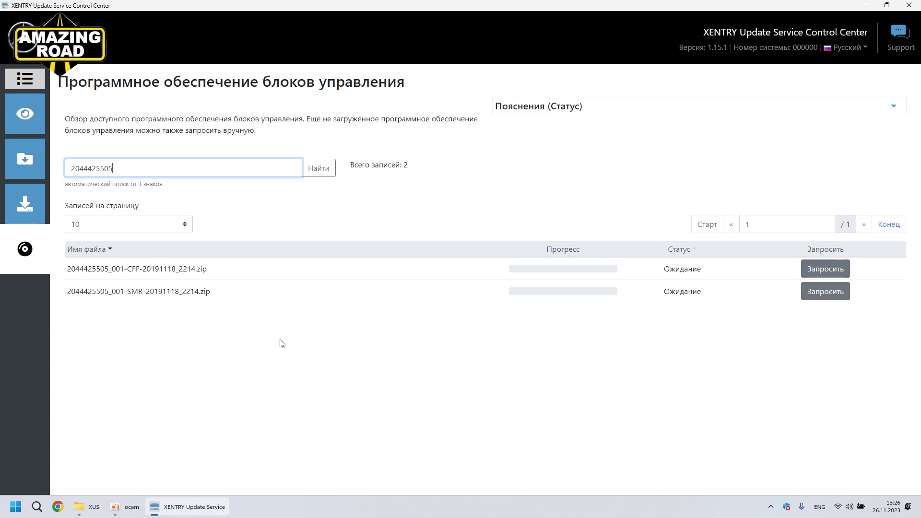
click(824, 269)
click(819, 290)
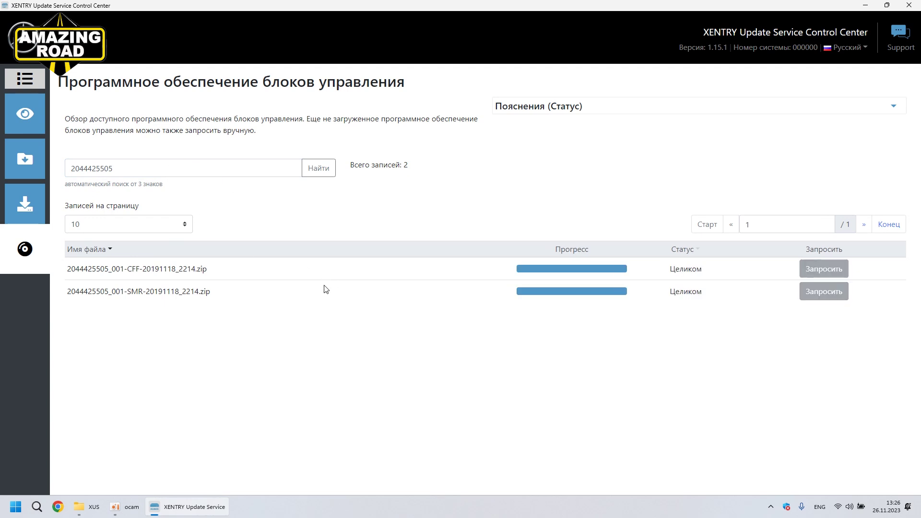
click(909, 6)
click(374, 221)
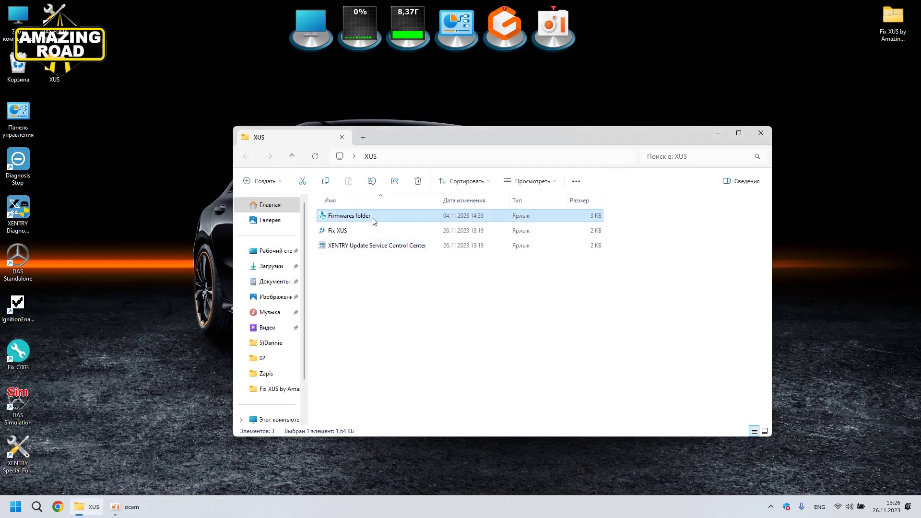
double_click(374, 221)
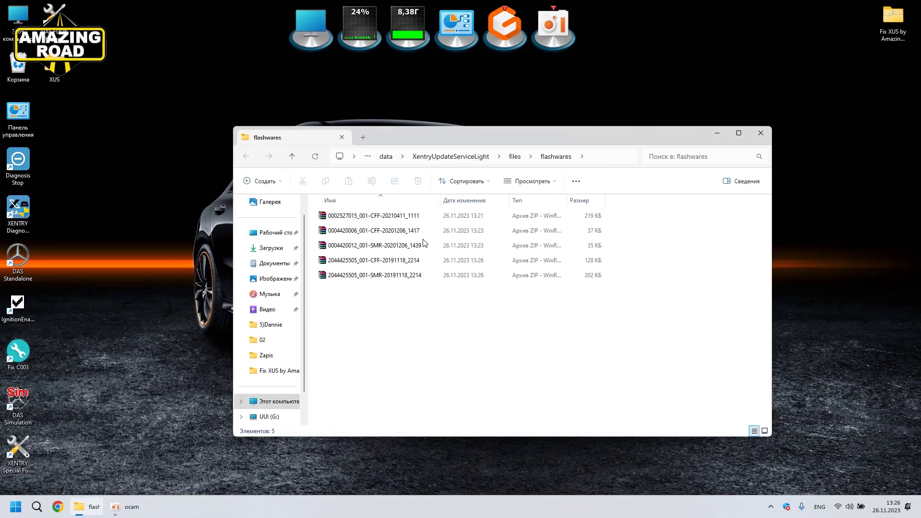
click(381, 276)
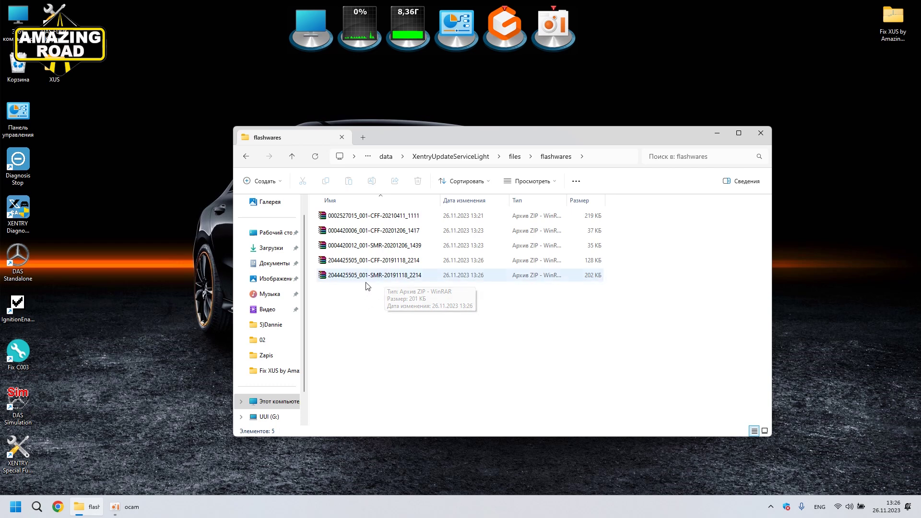
click(391, 220)
click(382, 246)
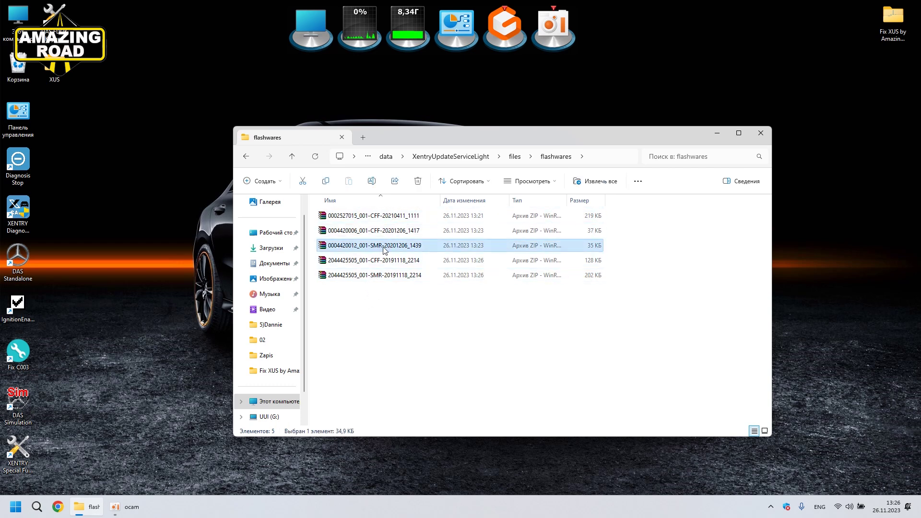
click(372, 276)
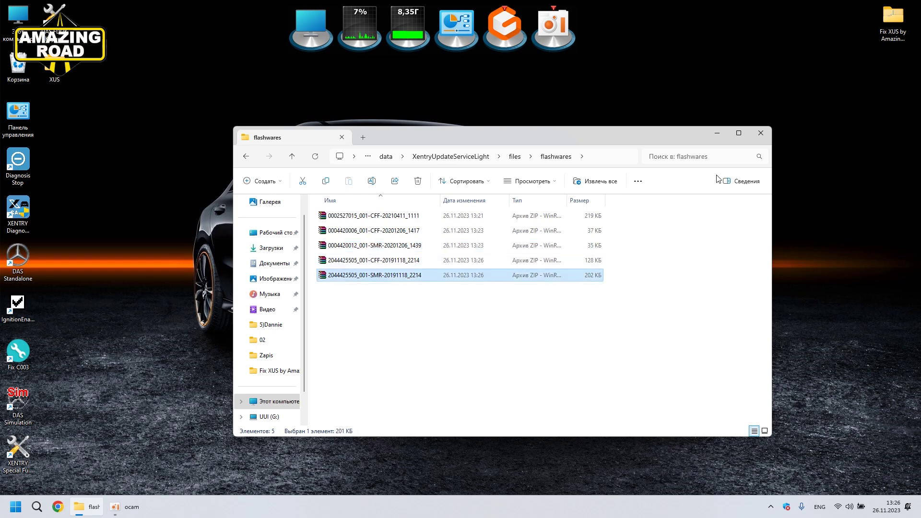
click(761, 133)
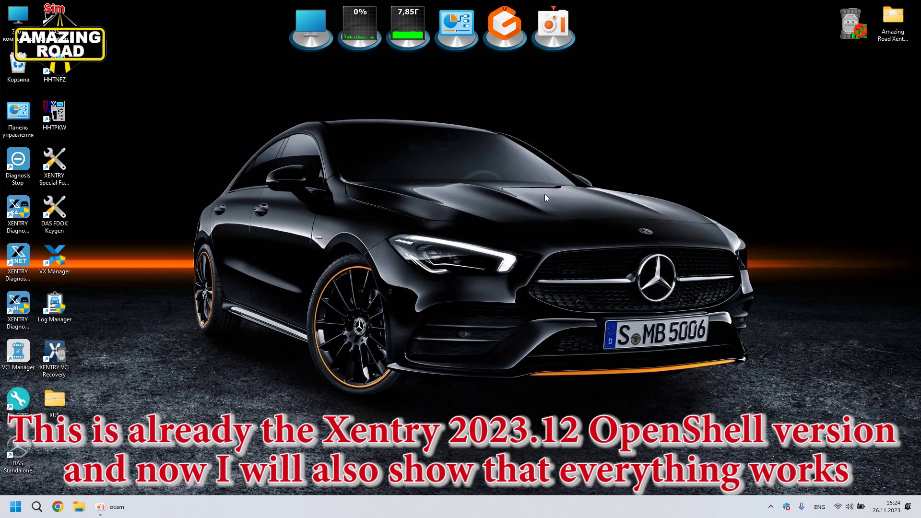
Step: From the XUS folder, start Control Center and request the first firmware zip under Control Unit Software
double_click(55, 399)
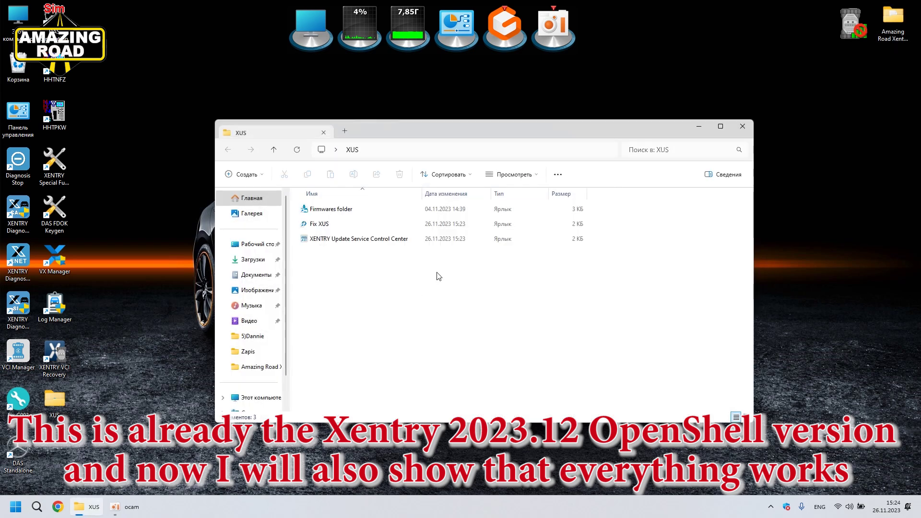
double_click(336, 238)
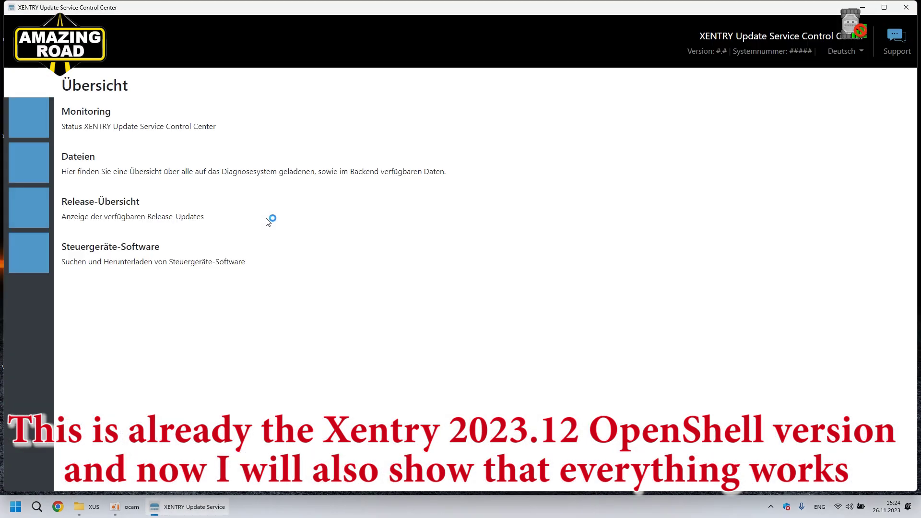
click(24, 253)
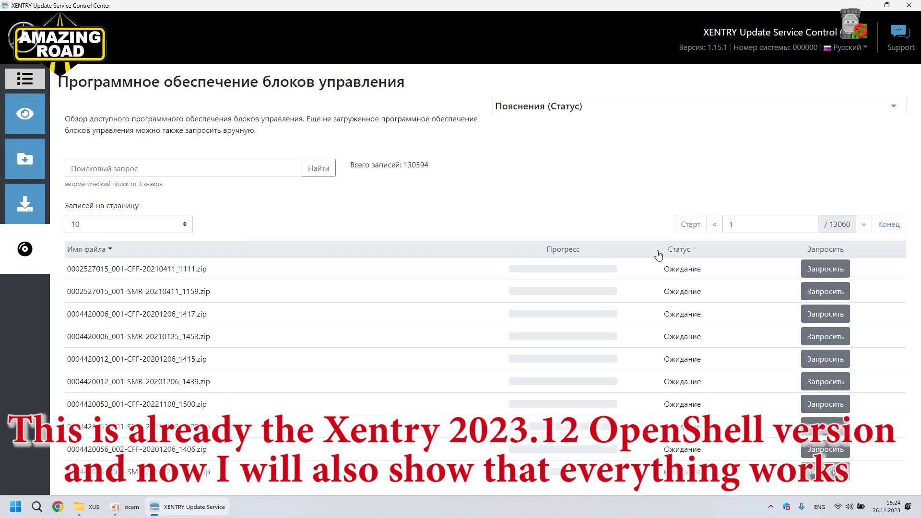
click(825, 273)
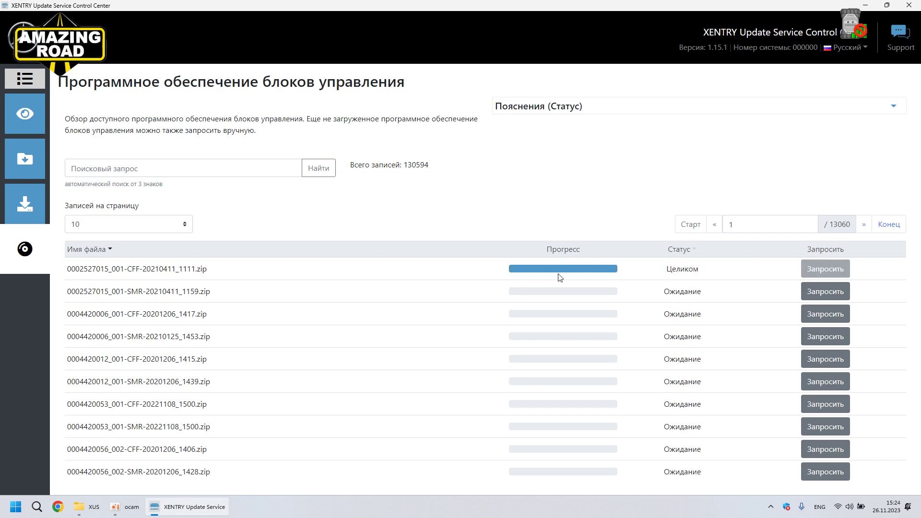
click(909, 5)
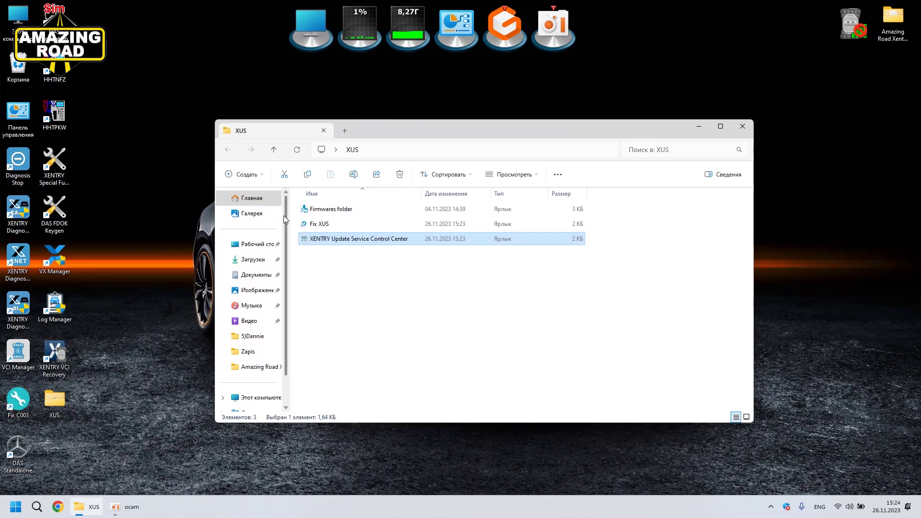
double_click(326, 209)
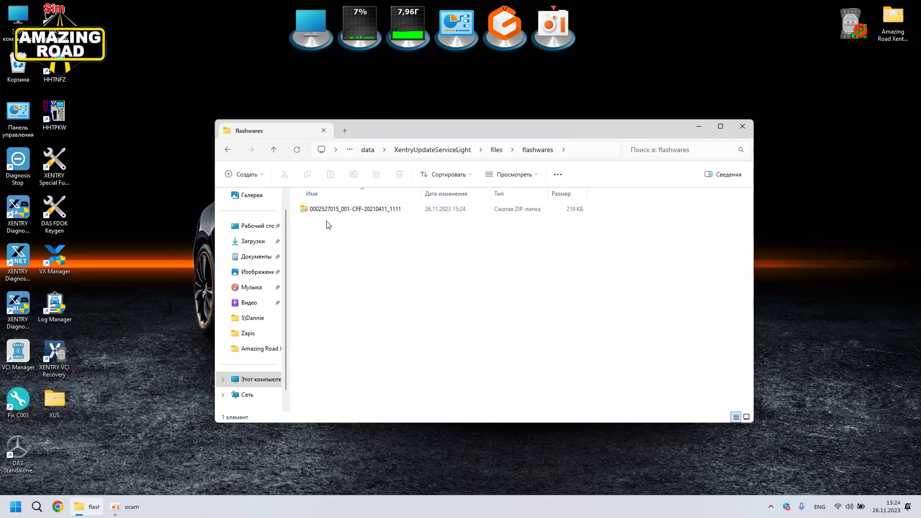
click(355, 212)
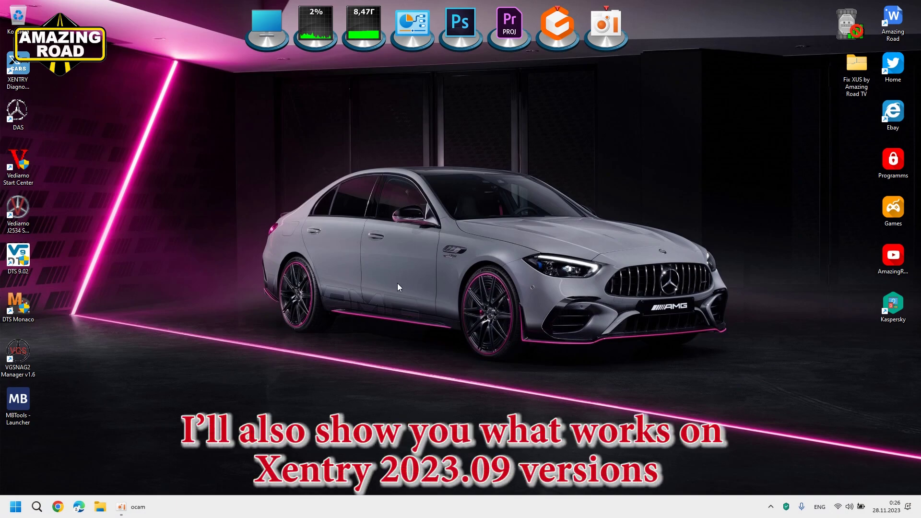
Step: Start XENTRY Diagnosis, log in with the username and password, and accept offline mode
click(24, 68)
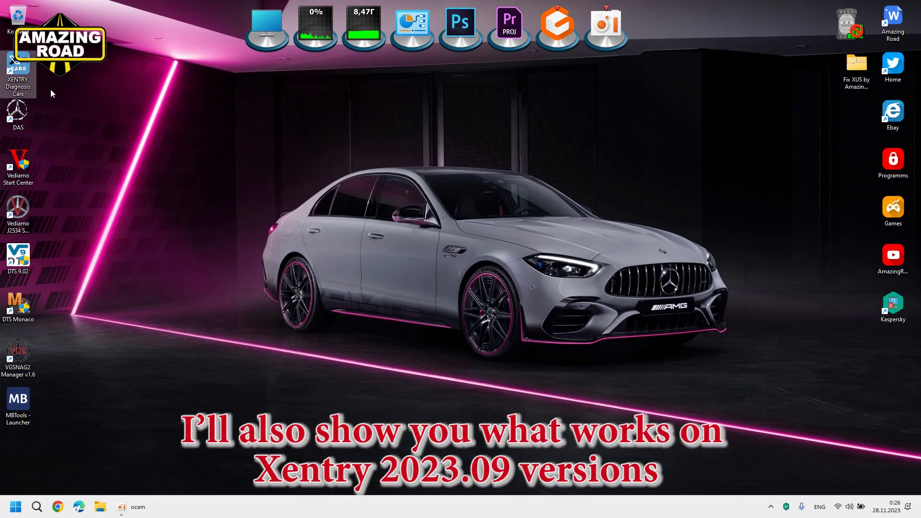
double_click(29, 67)
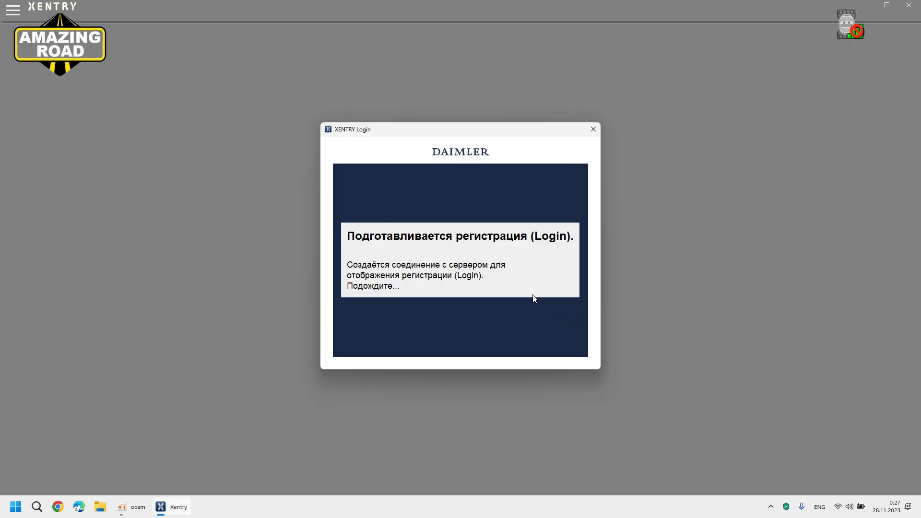
text(xentry)
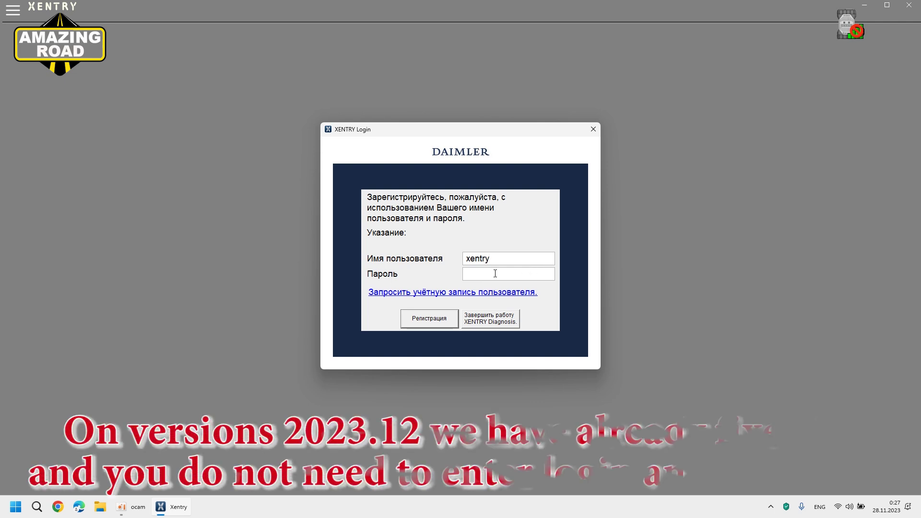
click(475, 273)
text(123)
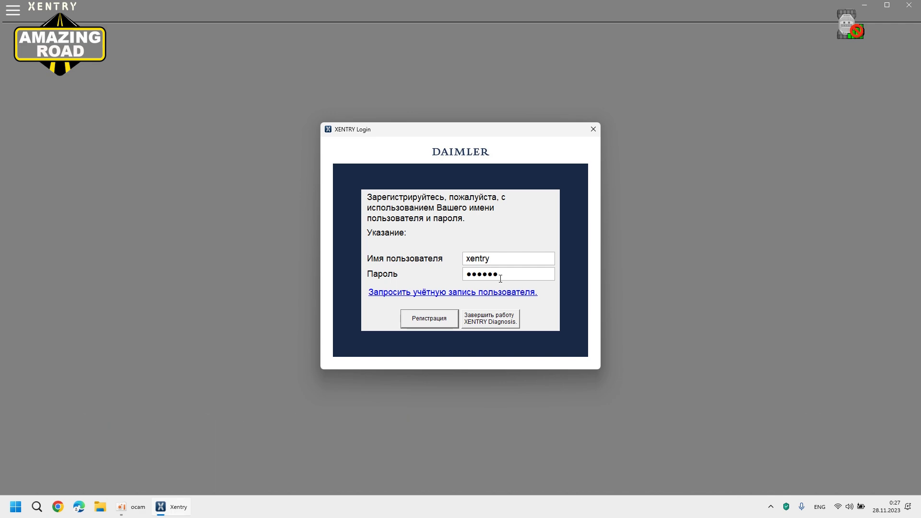
click(430, 319)
click(458, 300)
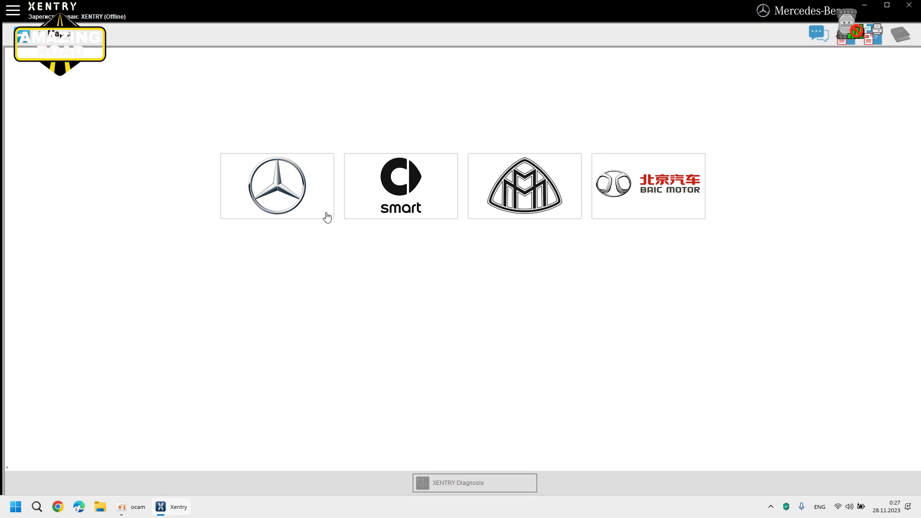
Step: Answer No to the XENTRY Diagnosis quit prompt and bring up the Start menu's All apps list
click(909, 6)
click(496, 293)
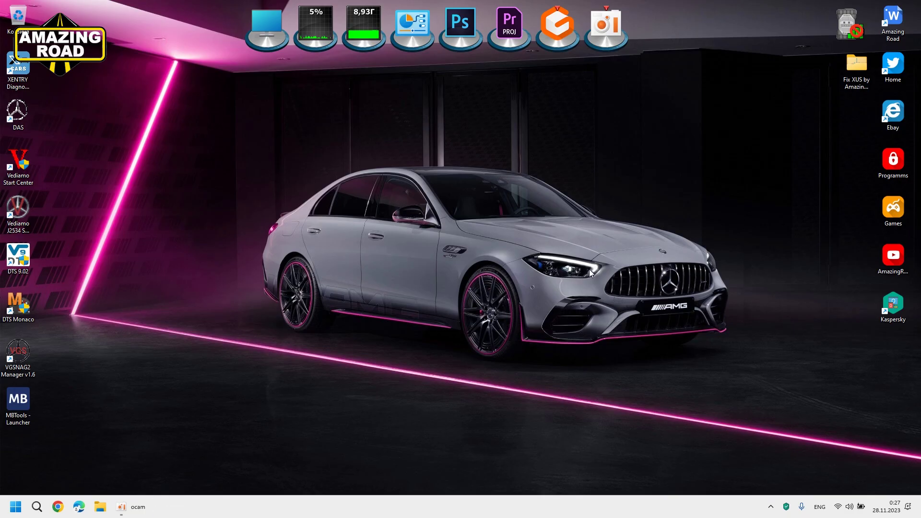
click(16, 506)
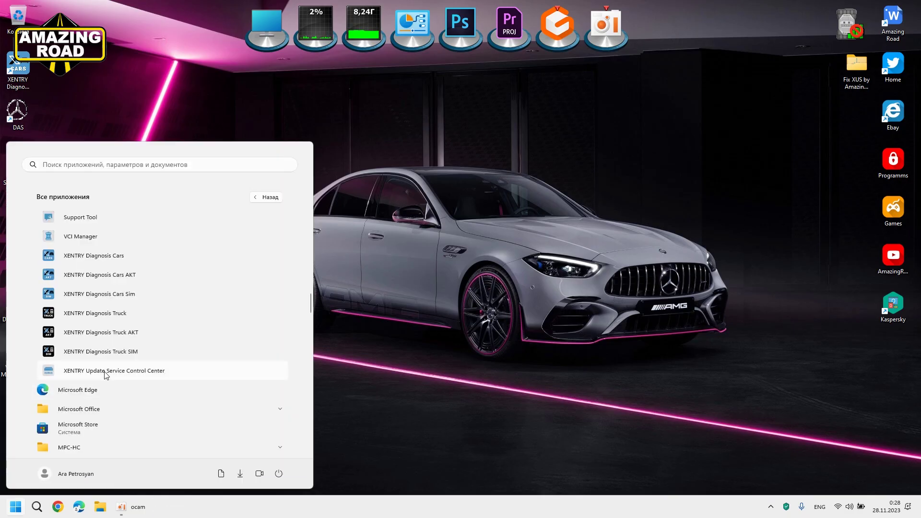
Step: Show Control Center's control unit software list (0 records), then finish the Fix XUS installer
click(105, 372)
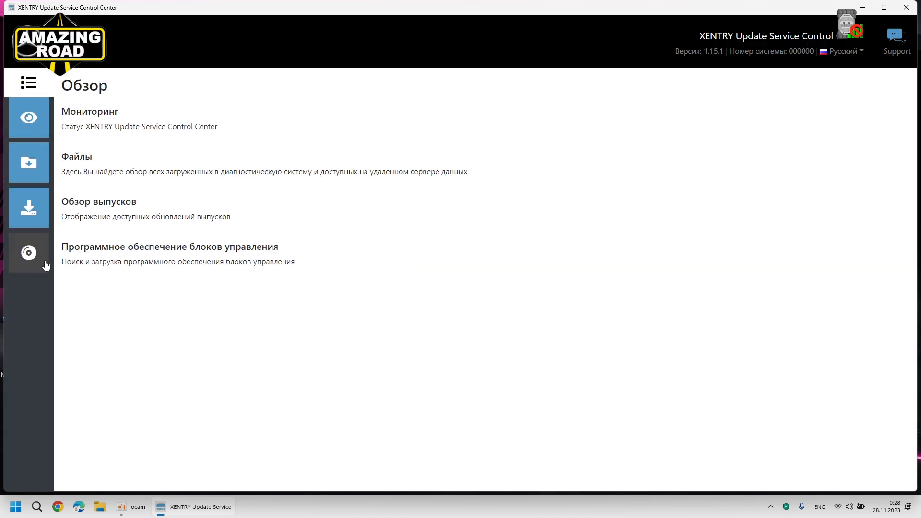
click(45, 261)
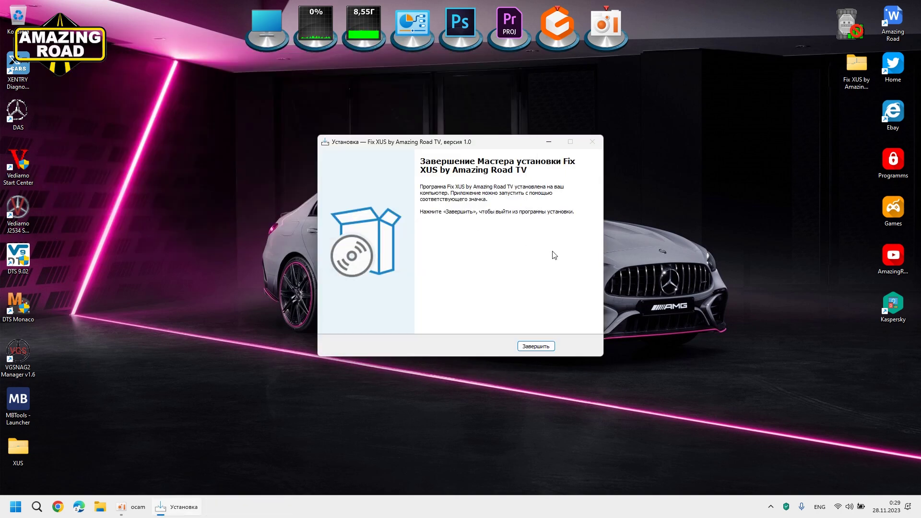
click(537, 346)
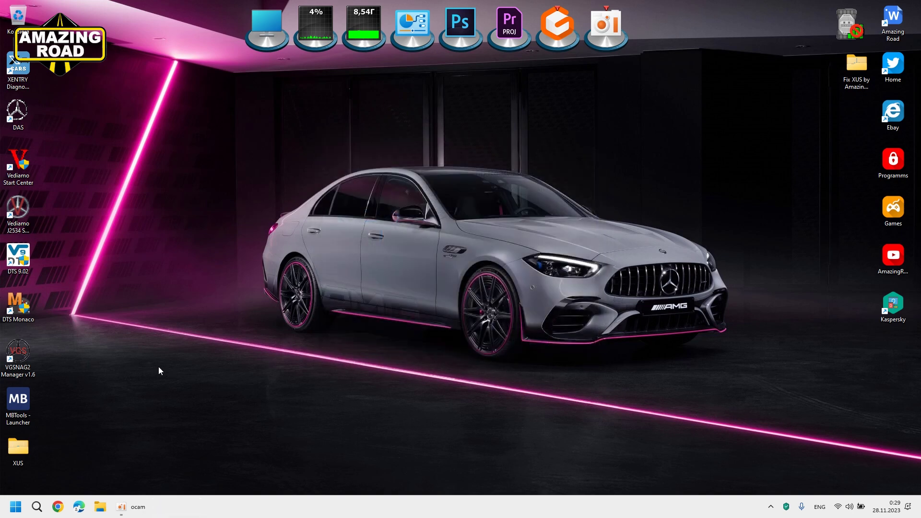
double_click(20, 448)
double_click(341, 255)
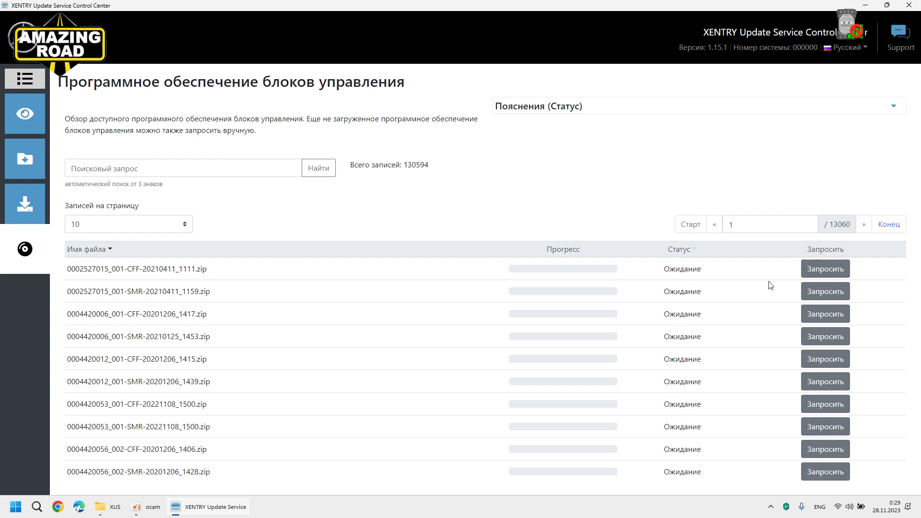
click(825, 269)
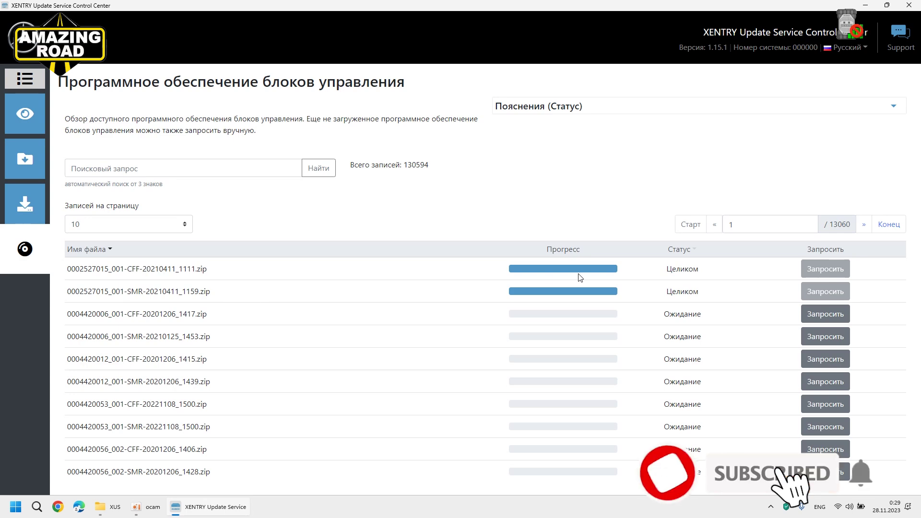
click(908, 5)
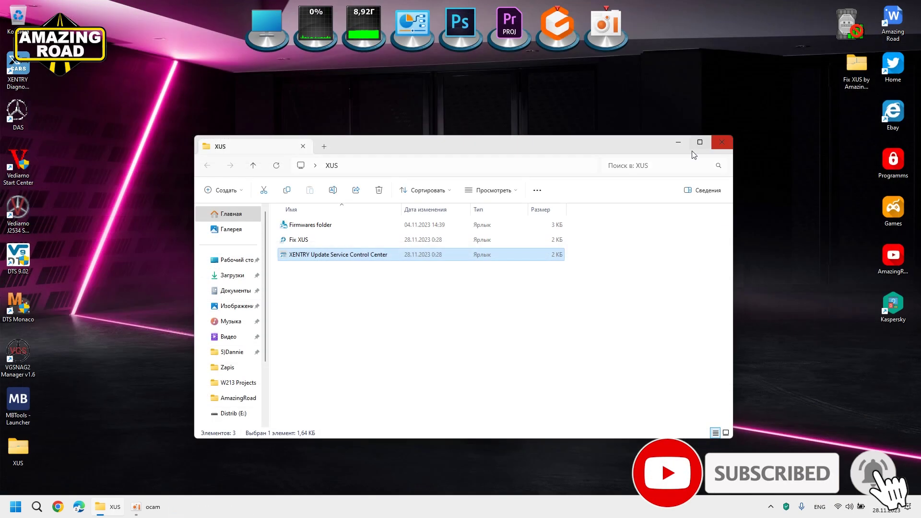
Step: Check that flashwares holds the CFF (219 KB) and SMR (460 KB) zips, then close it
double_click(337, 245)
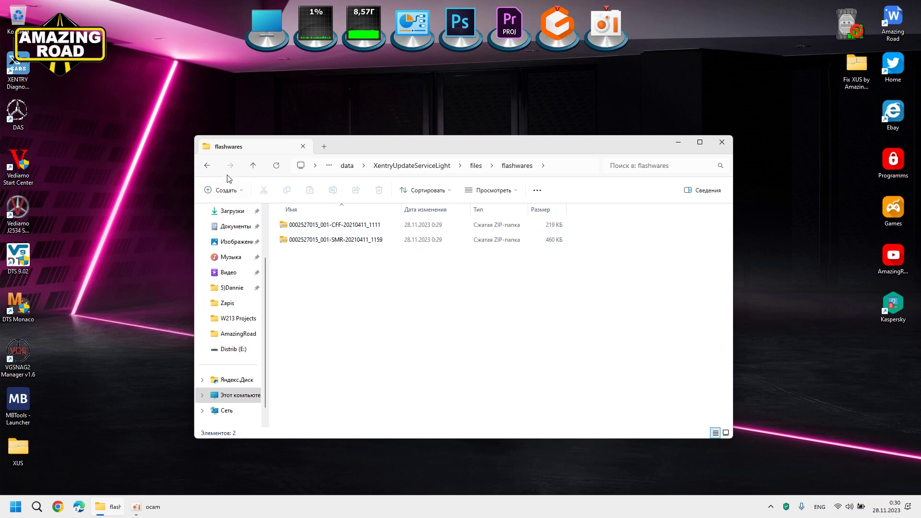
click(726, 146)
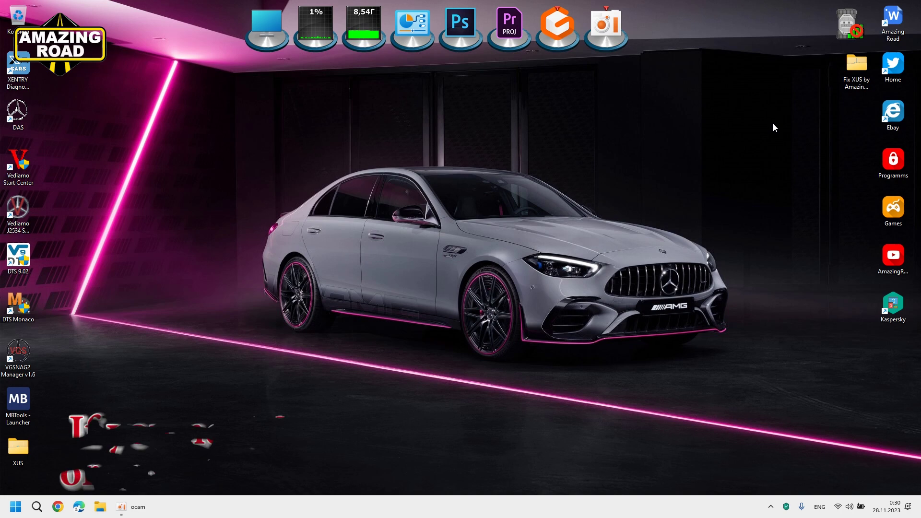